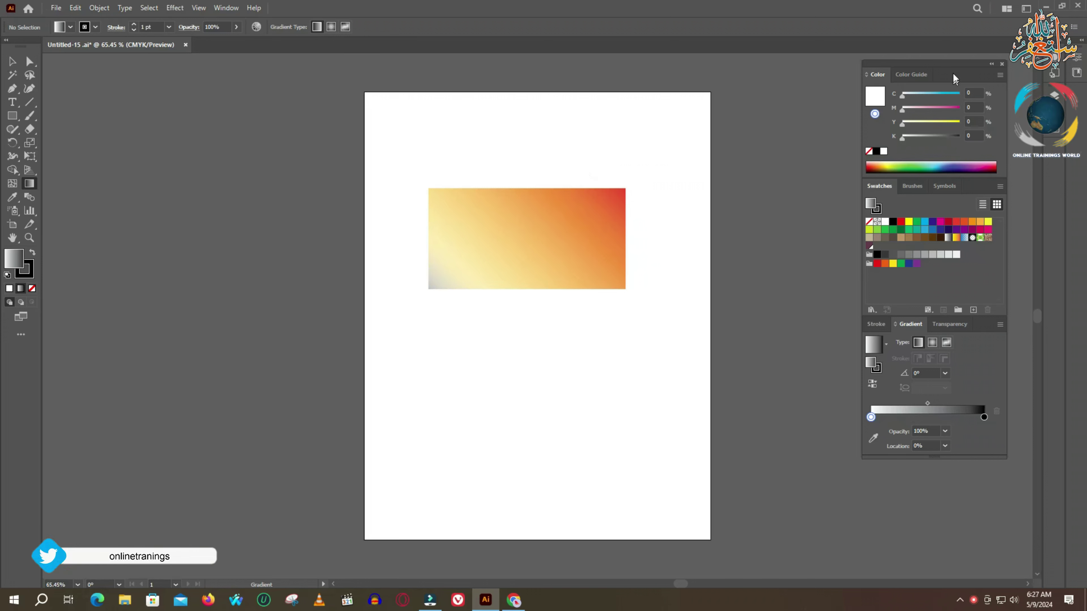
Step: Reposition the floating Color, Swatches and Gradient panel group and save the current gradient as a swatch named New Gradient Swatch
left_click_drag(950, 63, 974, 56)
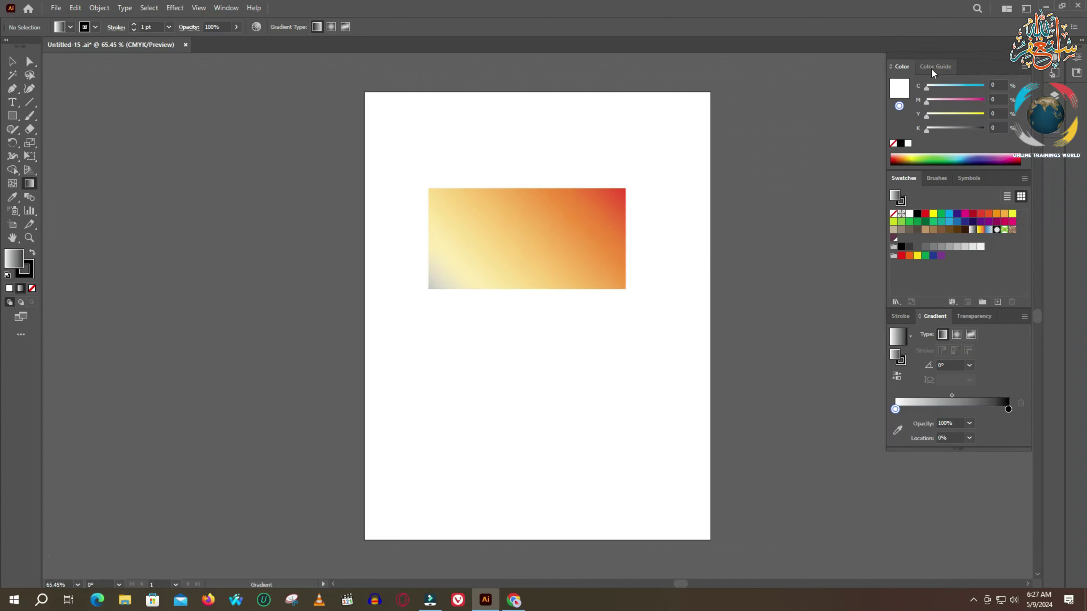
left_click(1022, 67)
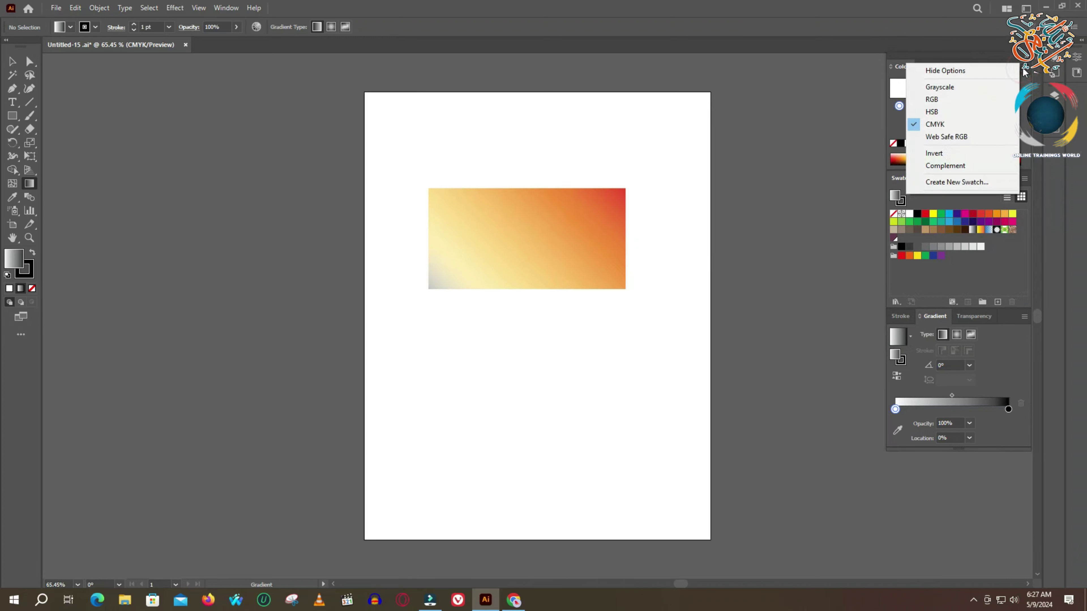
left_click(953, 183)
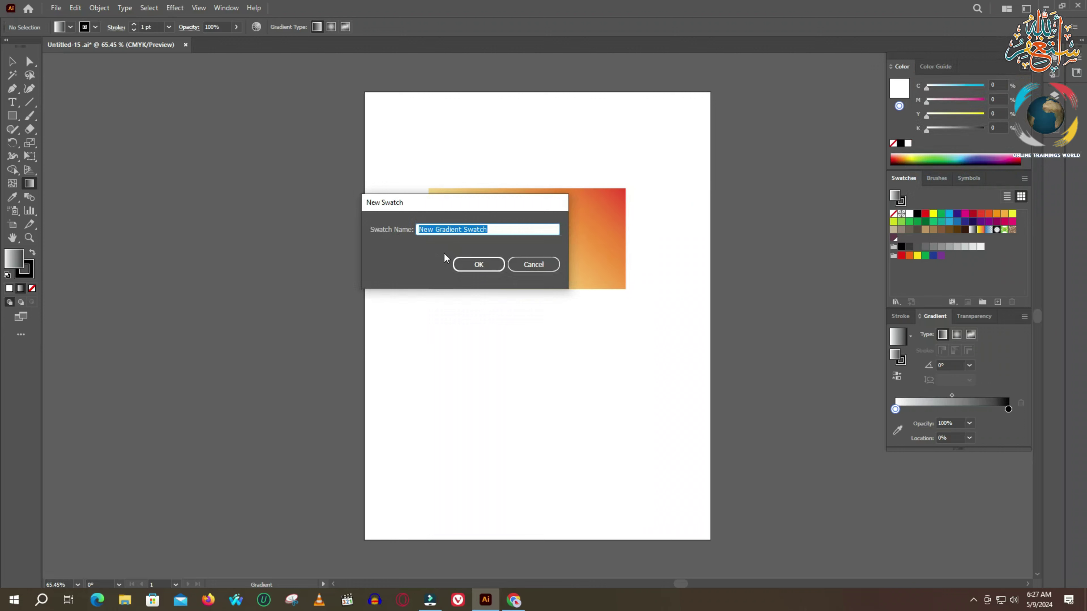
left_click(486, 264)
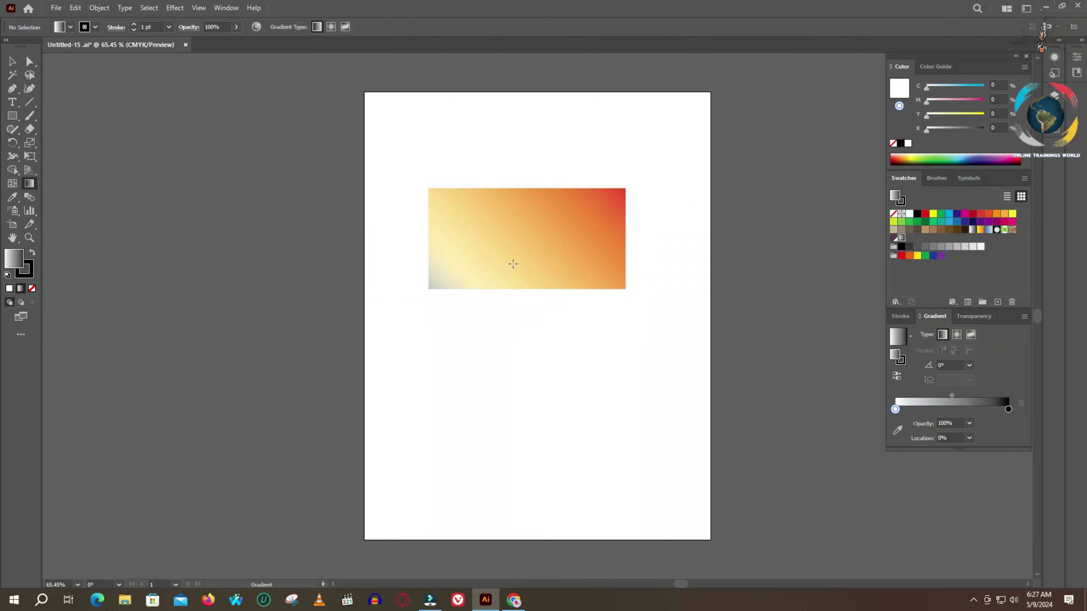
Step: Save the current panel layout as a new workspace named My new and check that it is the active workspace
left_click(176, 8)
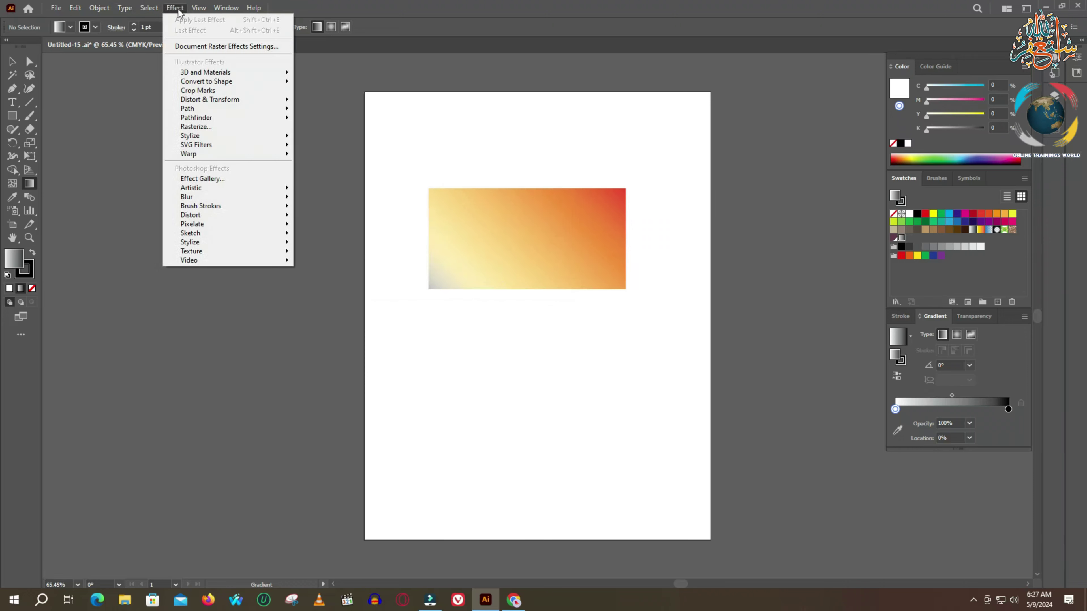
mouse_move(226, 7)
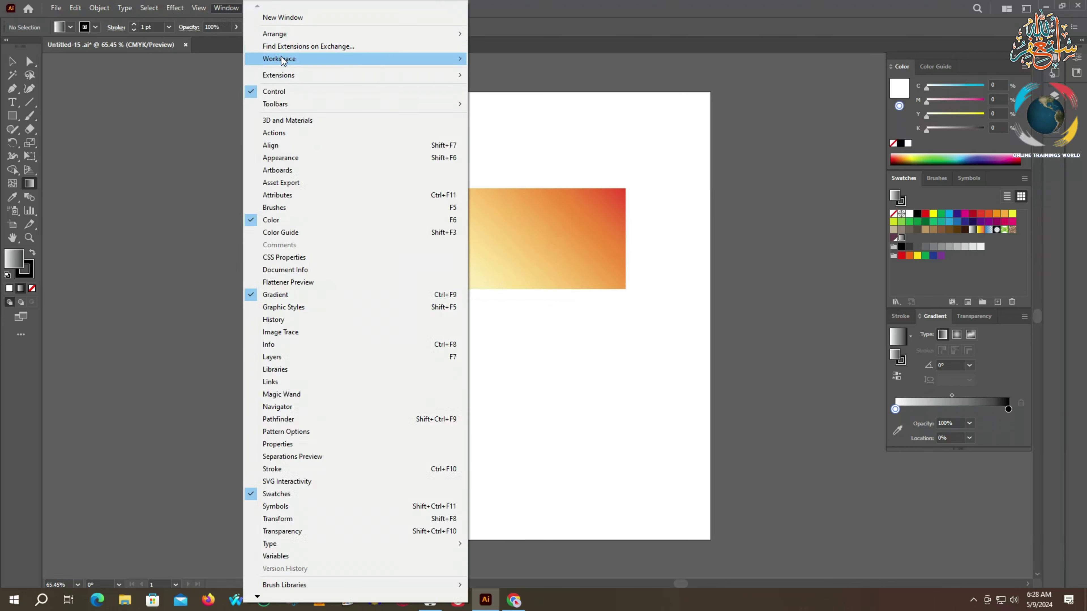
mouse_move(282, 60)
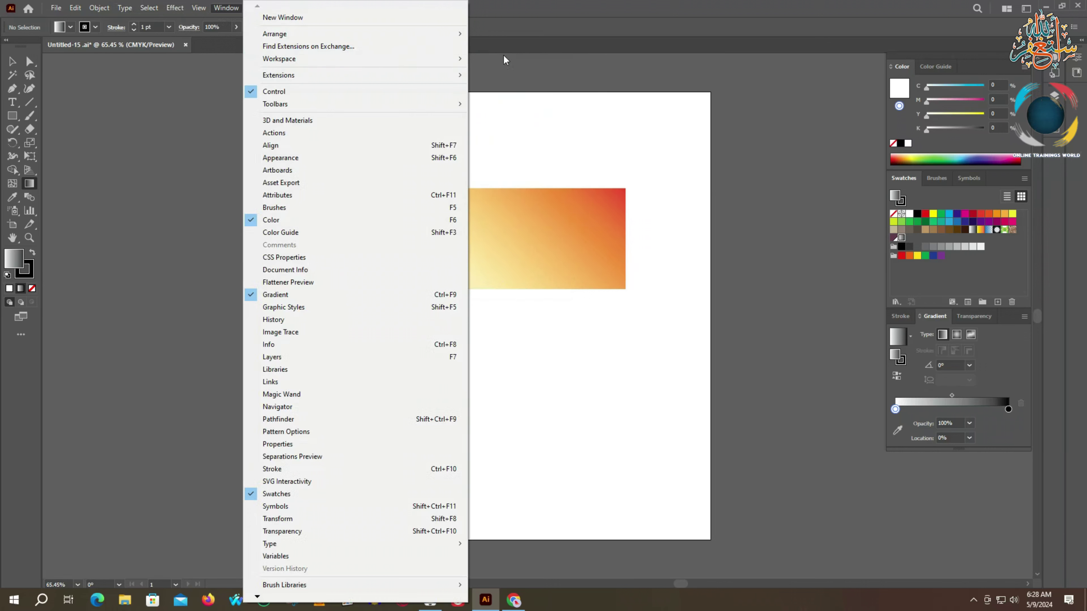
left_click(511, 189)
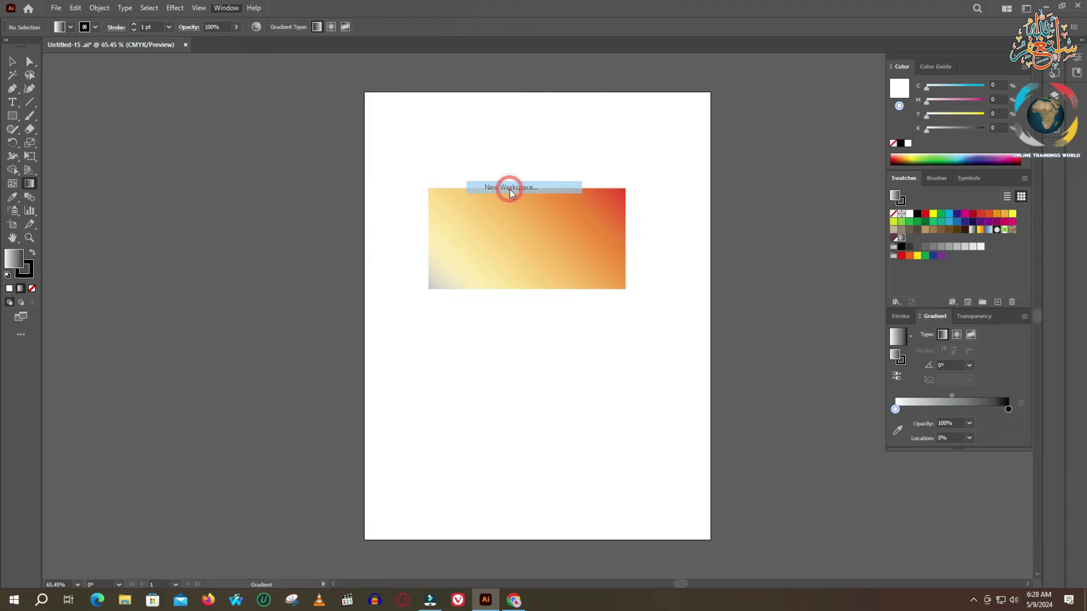
left_click(420, 229)
double_click(475, 230)
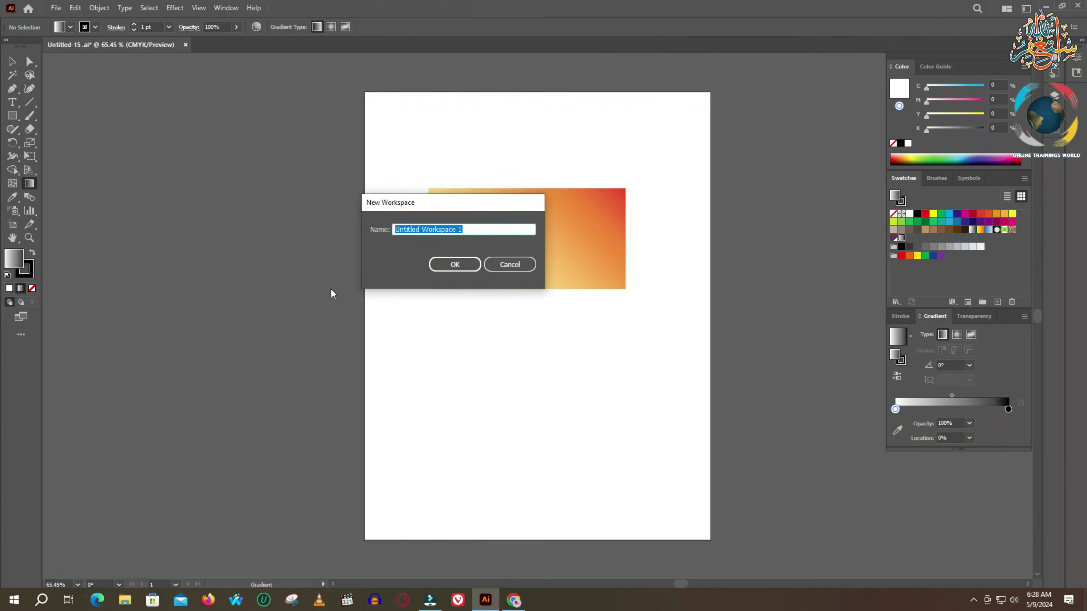
type("My new")
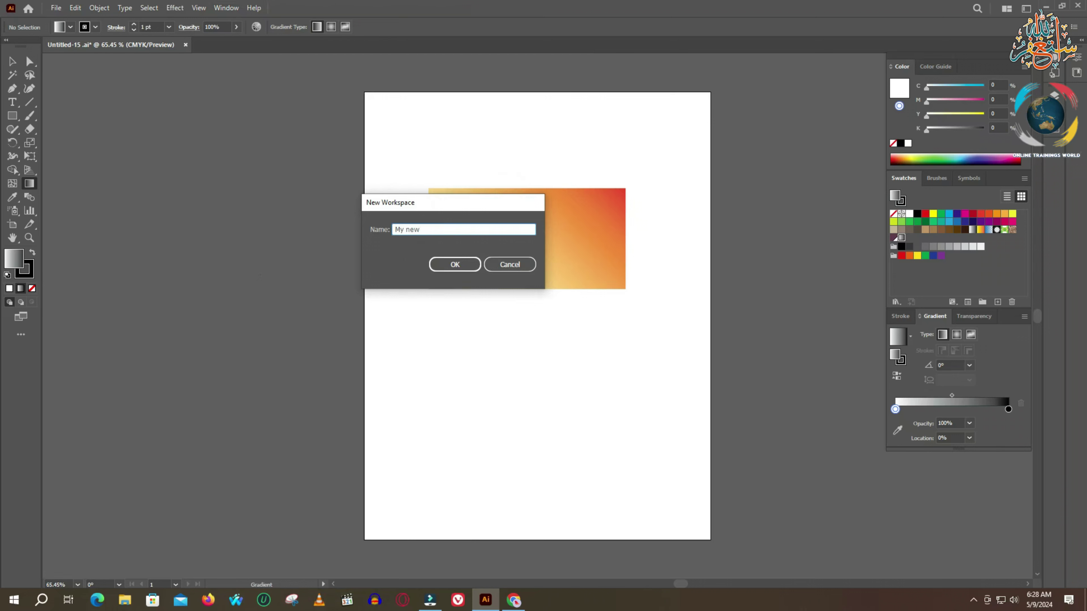
left_click(443, 266)
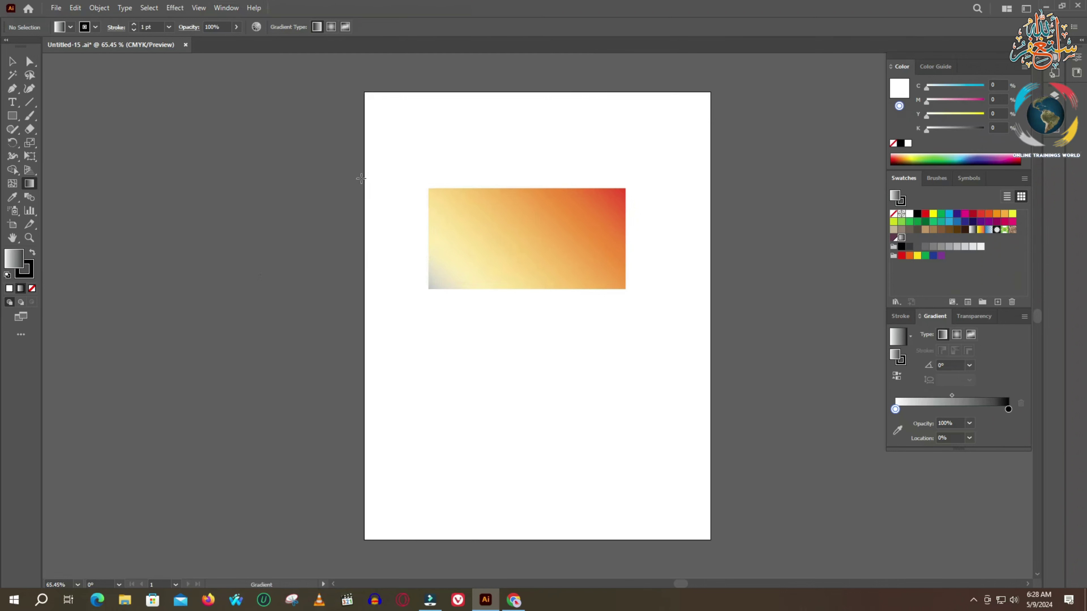
left_click(221, 10)
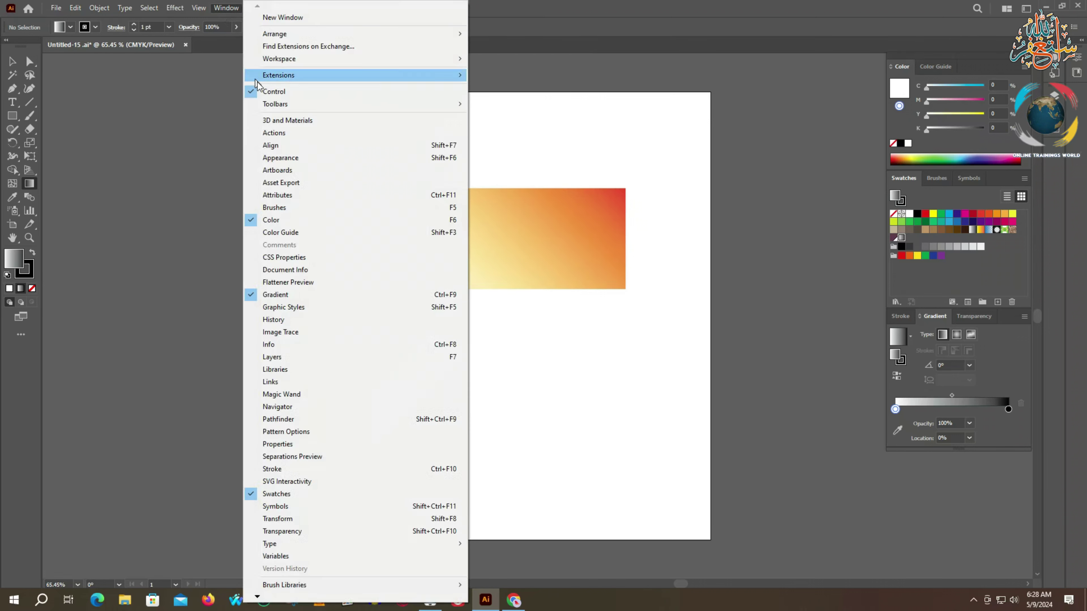
mouse_move(286, 78)
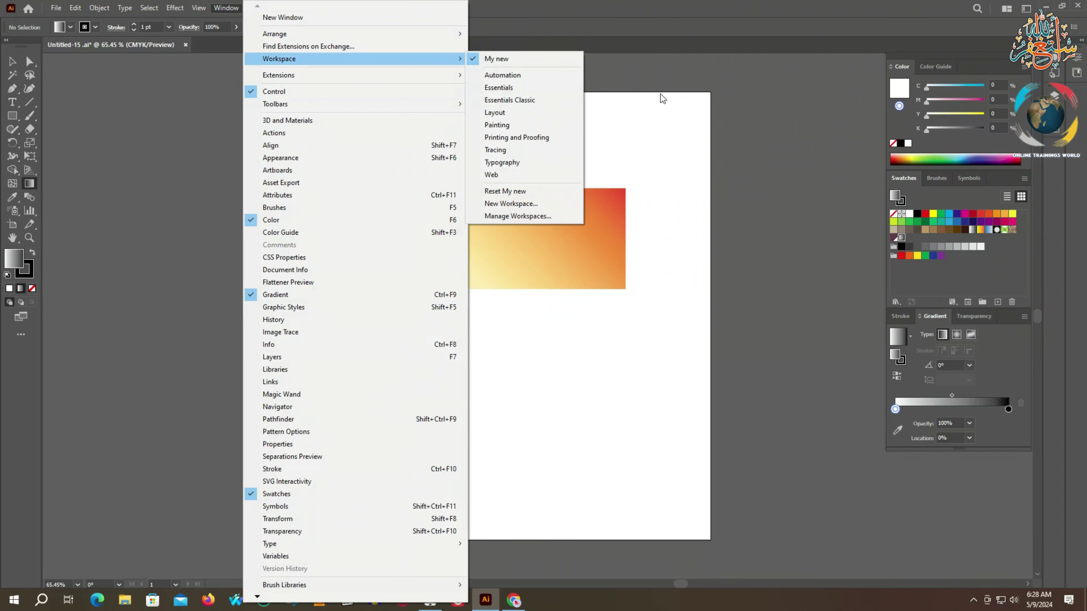
left_click(832, 108)
Step: Hide the floating panels and bring them back by resetting the My new workspace
key("shift+Tab")
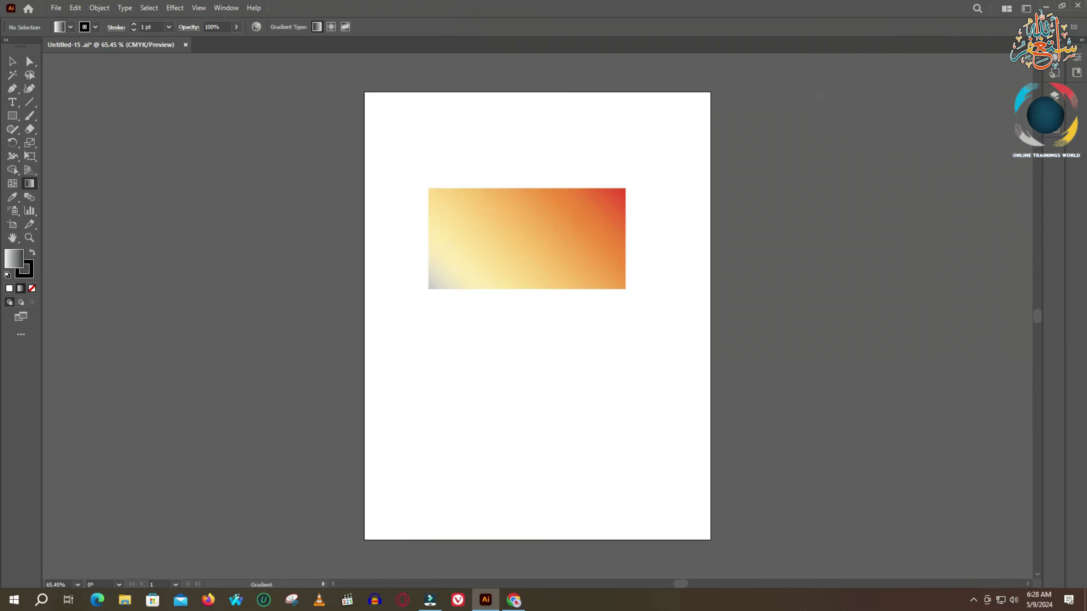
left_click(175, 9)
mouse_move(224, 10)
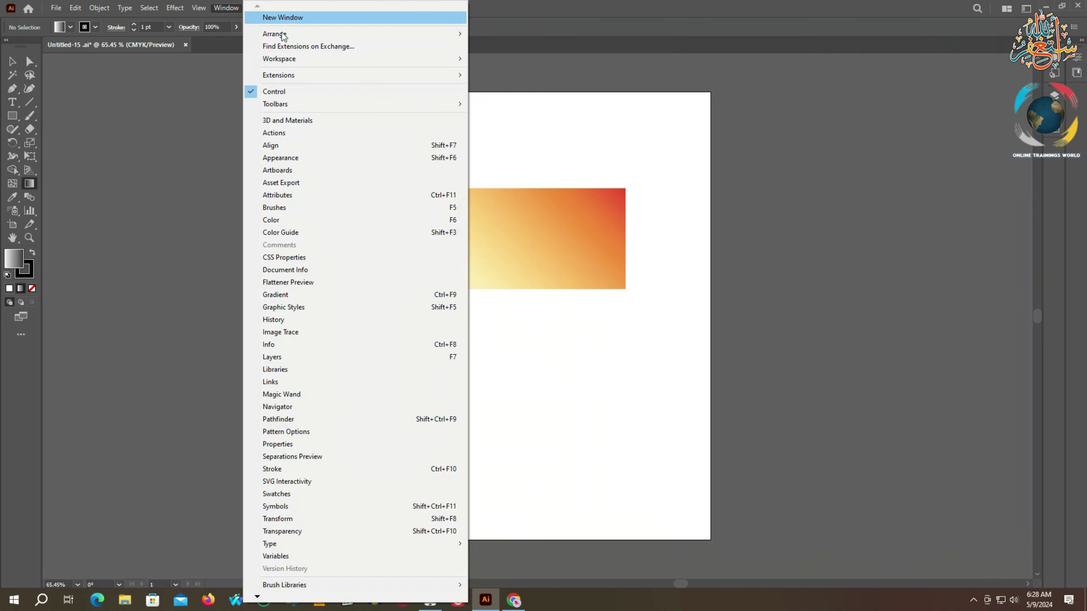
mouse_move(284, 59)
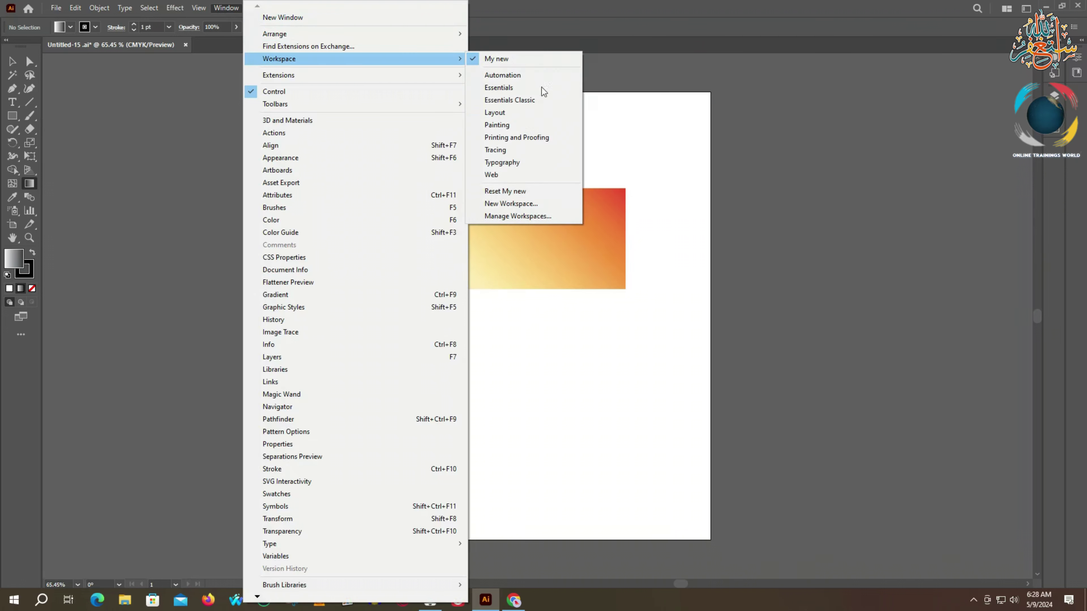
left_click(505, 192)
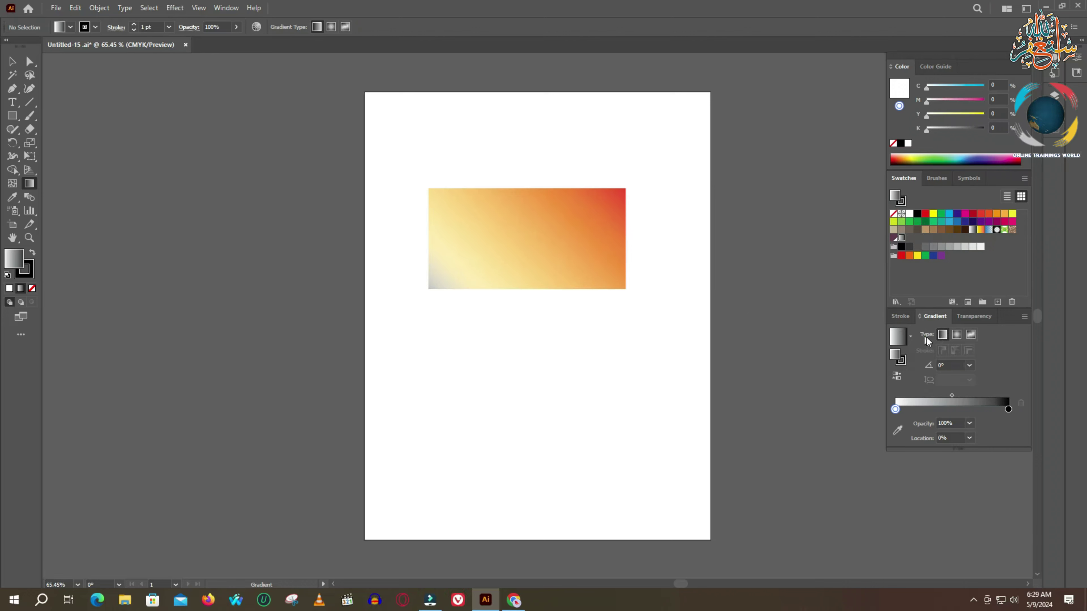
Step: Try redrawing the linear gradient almost horizontally across the rectangle at different lengths
left_click(943, 334)
left_click_drag(445, 235, 627, 240)
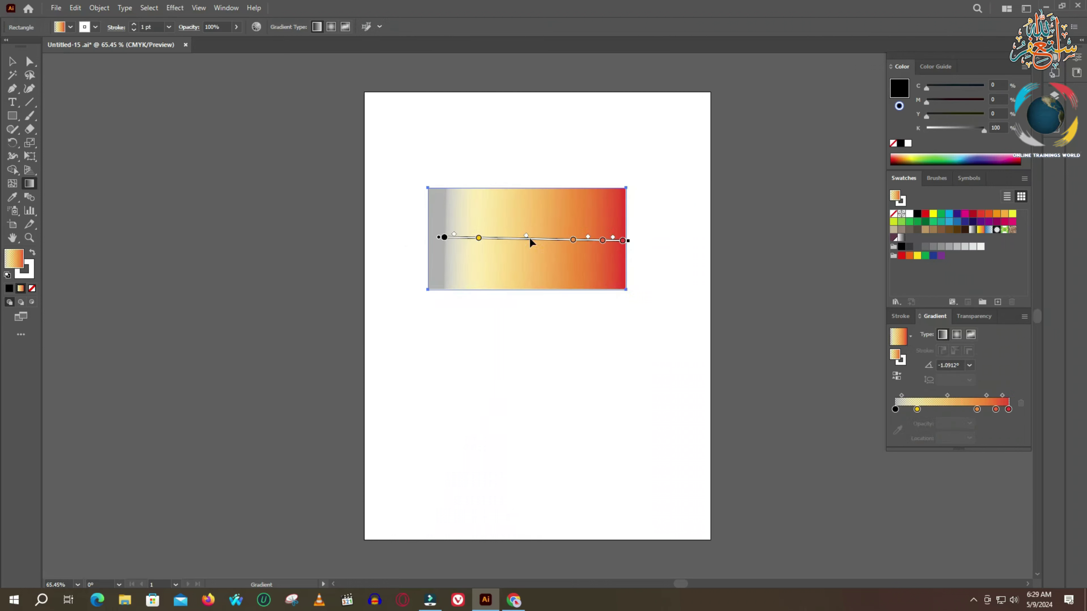
mouse_move(515, 226)
left_mouse_down()
mouse_move(629, 221)
mouse_move(393, 240)
mouse_move(700, 246)
mouse_move(648, 247)
left_mouse_up()
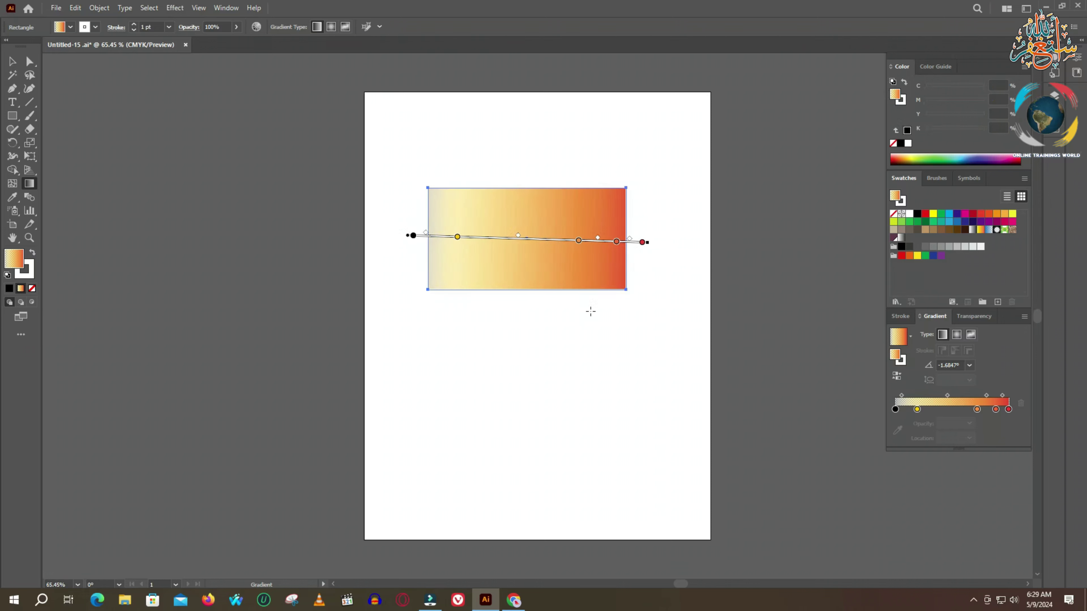
Step: Undo all the linear gradient redraws on the rectangle
key("ctrl+z")
key("ctrl+z")
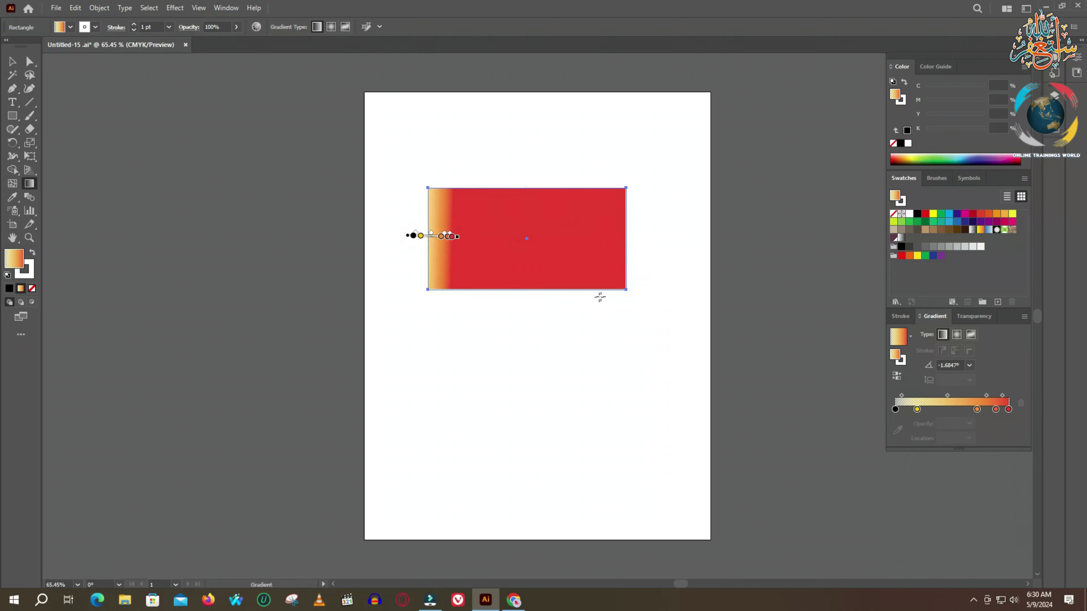
key("ctrl+z")
key("ctrl+z")
key("ctrl+z")
key("ctrl+z")
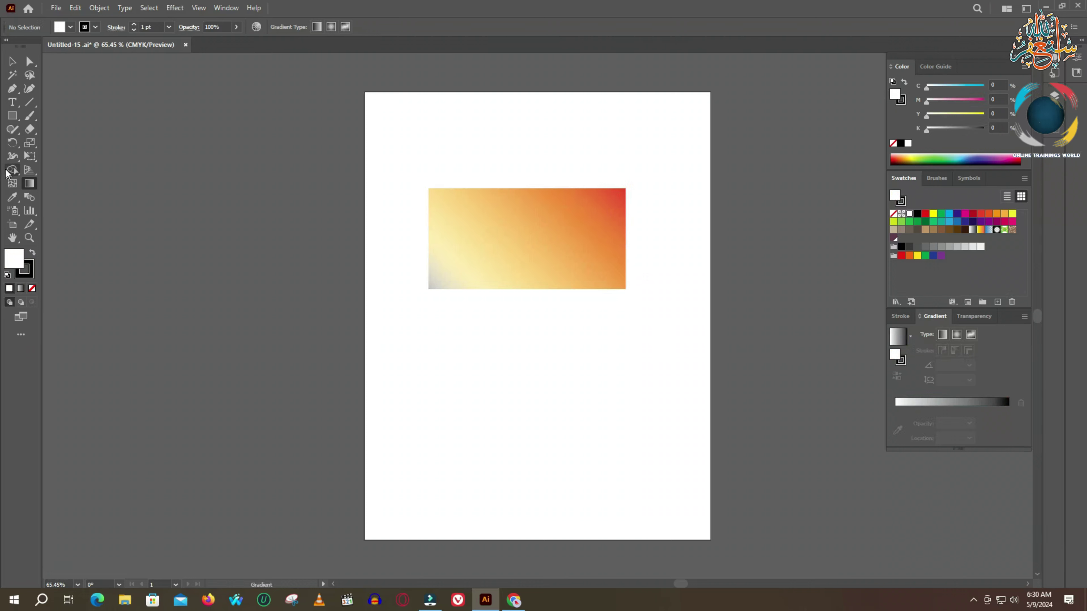
Step: Draw a circle about 256 pt in diameter below the rectangle and fill it with a radial gradient
left_click(12, 116)
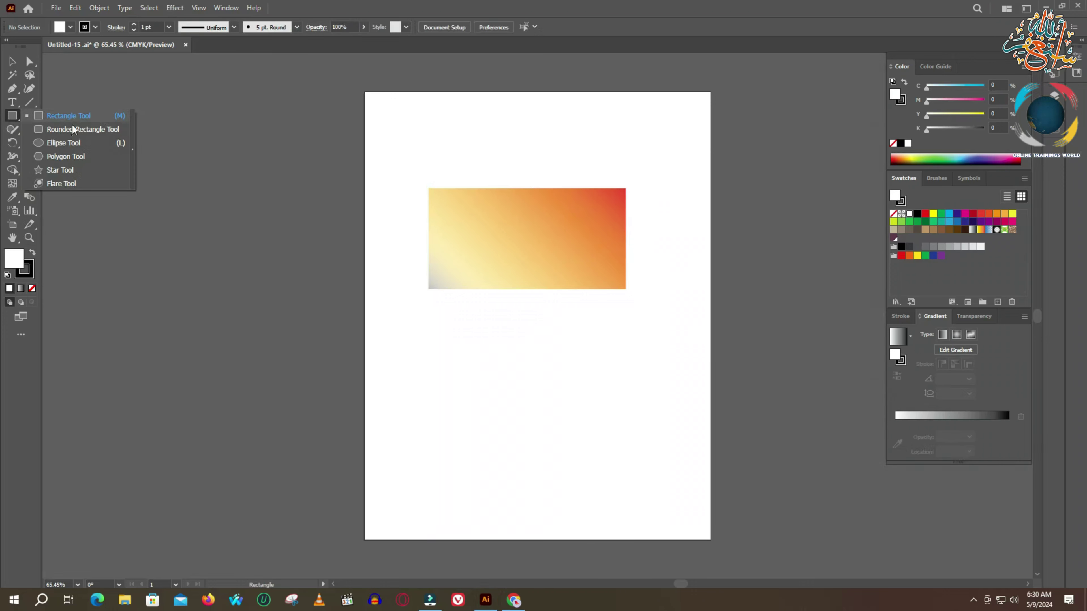
left_click(63, 143)
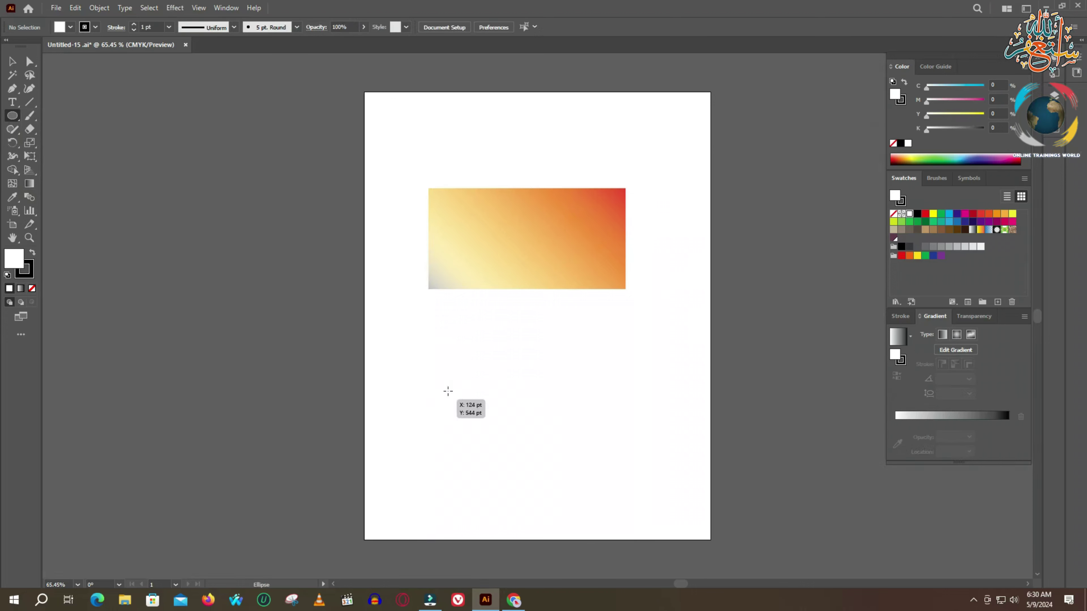
left_click_drag(430, 344, 577, 491)
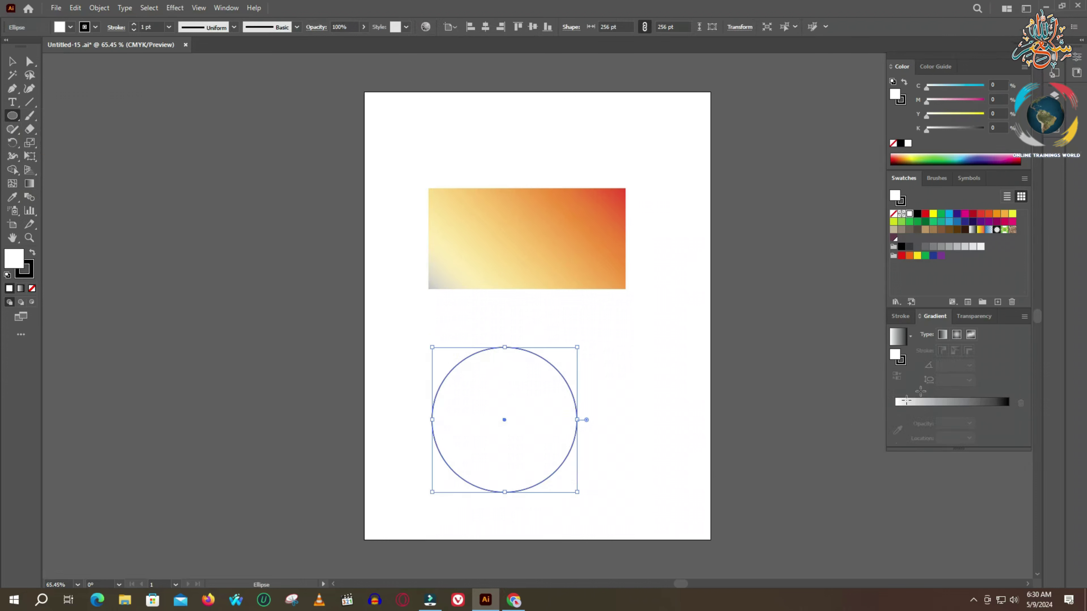
left_click(956, 335)
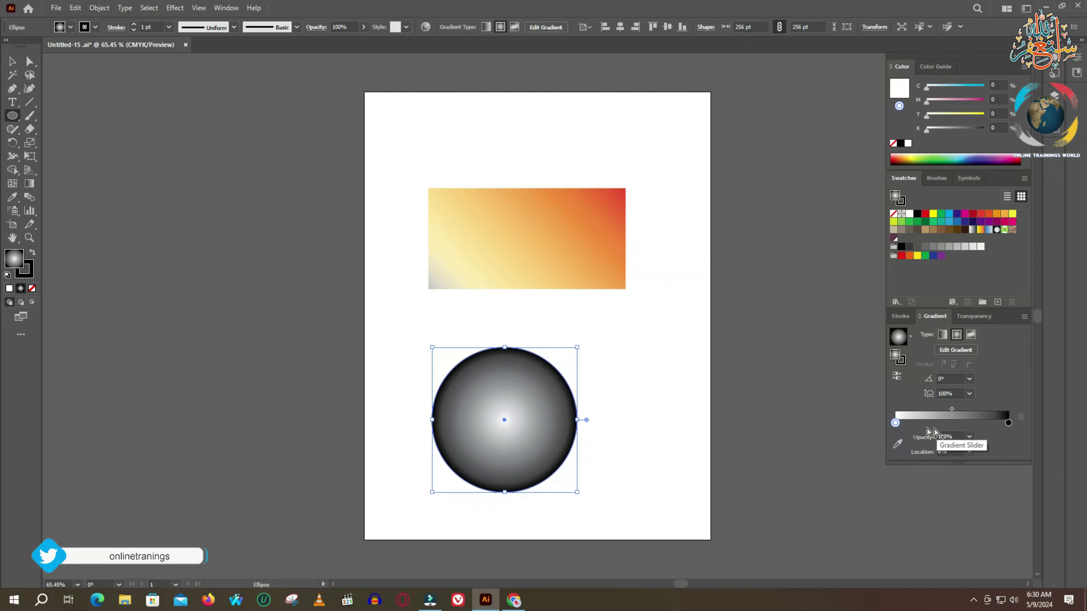
Step: Try the white stop at about 44% and the black stop at about 59%, returning each to its end
left_click_drag(895, 423, 949, 420)
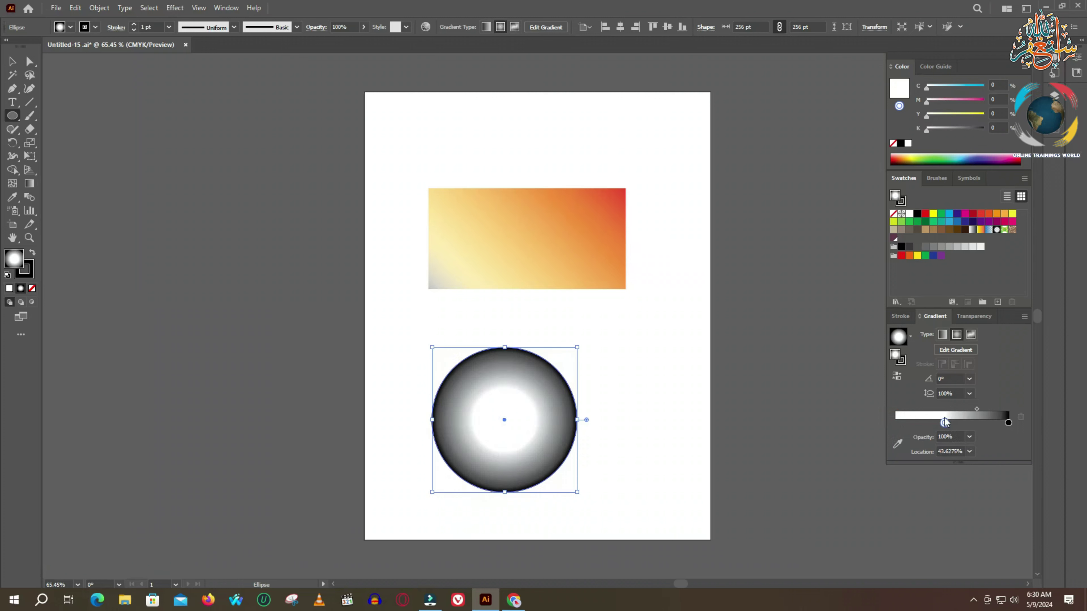
left_click_drag(943, 423, 872, 424)
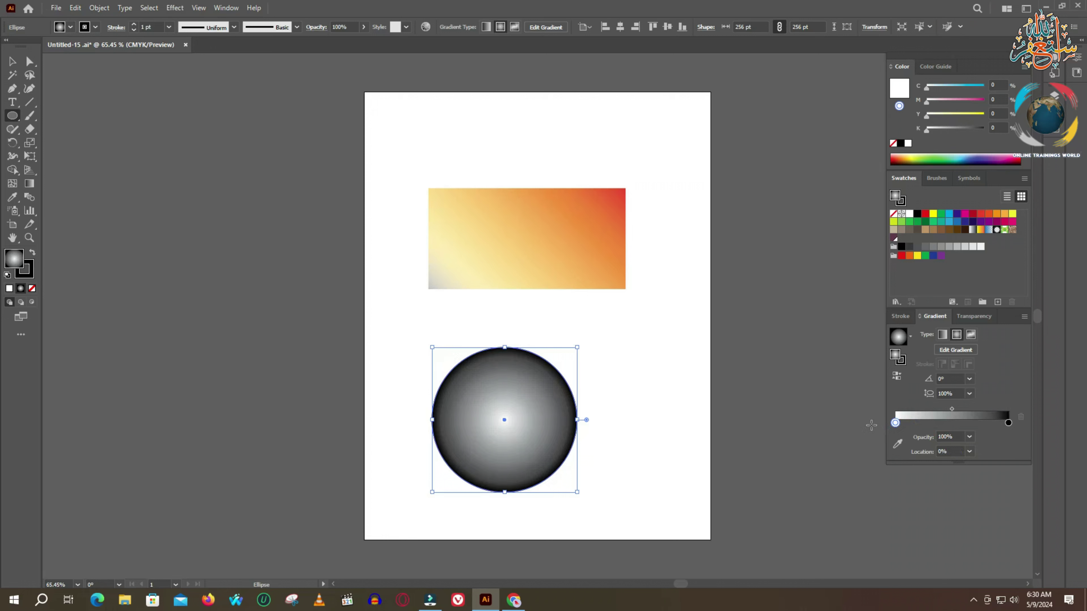
left_click_drag(1008, 423, 961, 426)
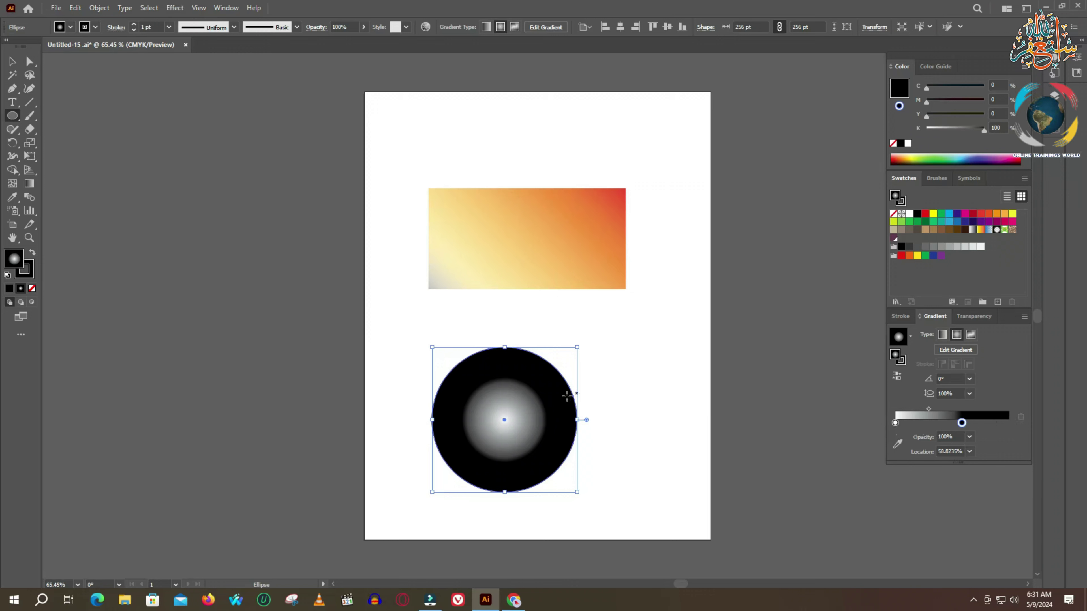
left_click_drag(961, 422, 1010, 423)
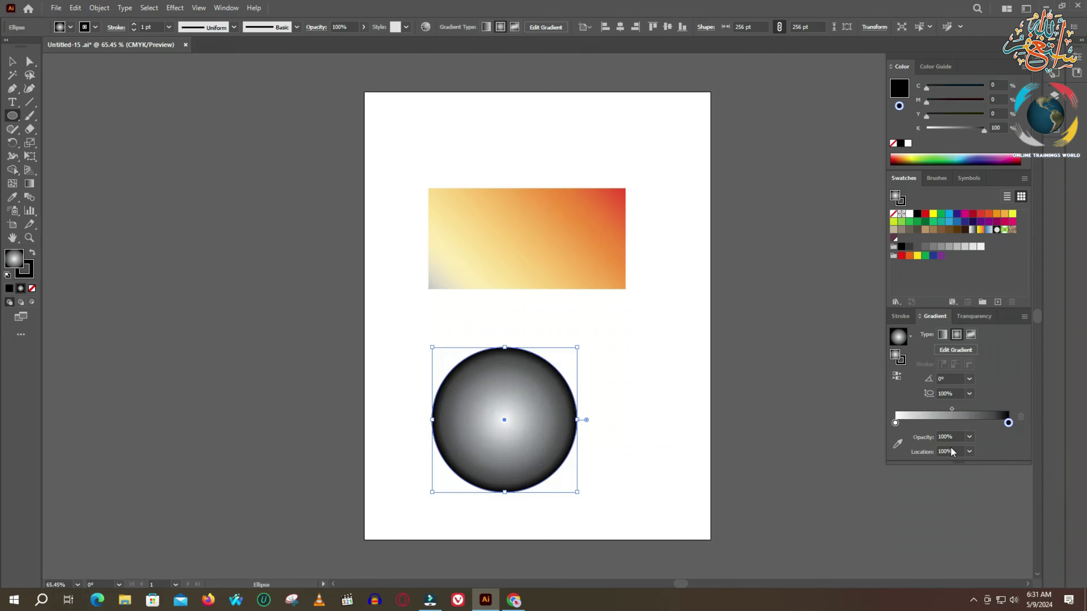
Step: Move the midpoint of the circle's radial gradient to a location of about 66%
left_click_drag(952, 409, 970, 409)
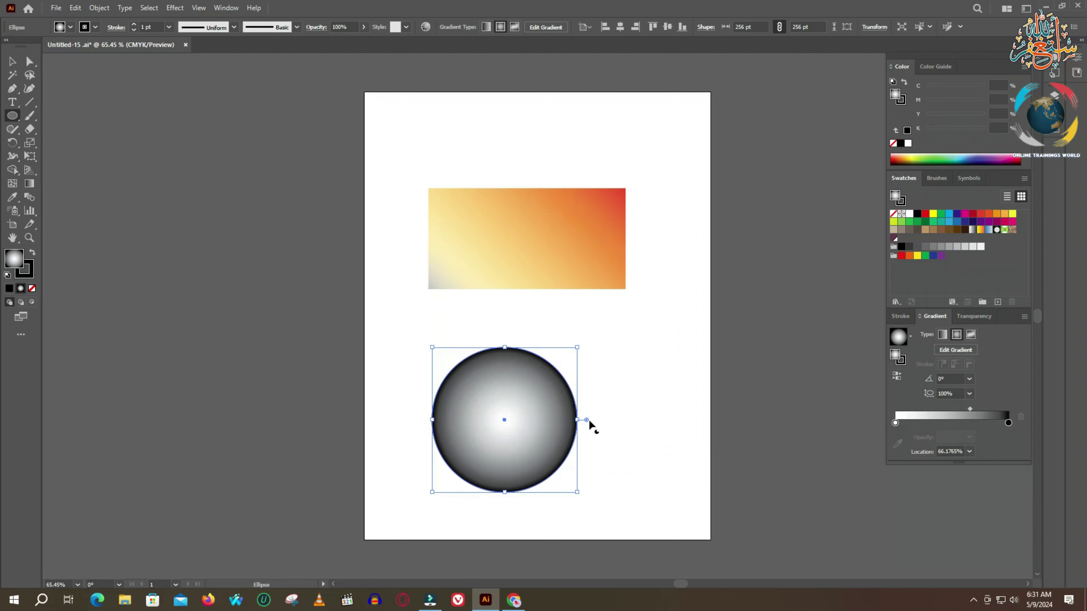
key("g")
left_click_drag(587, 421, 587, 369)
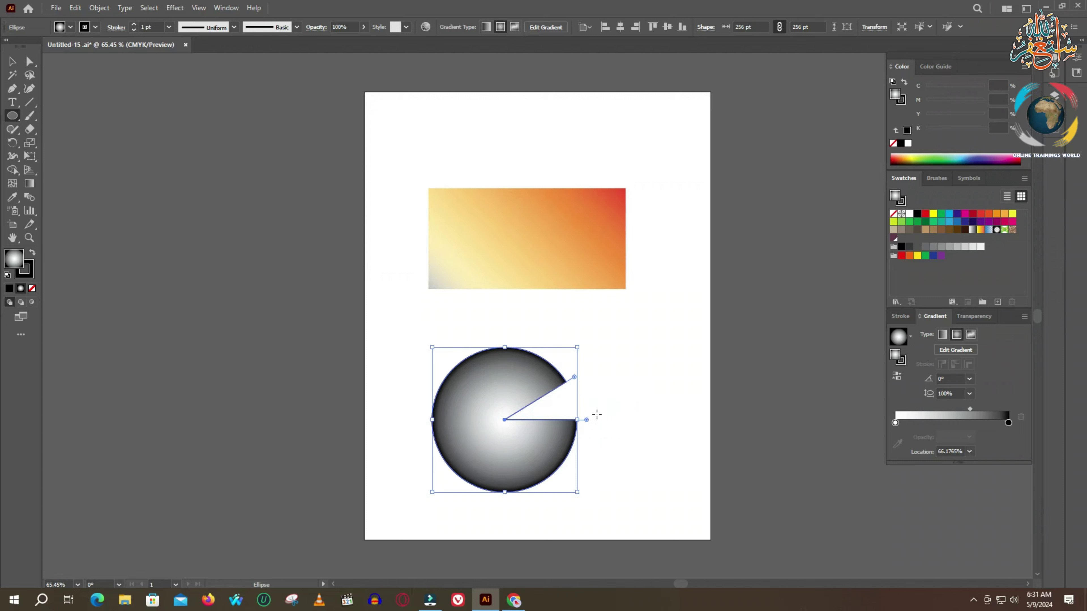
key("ctrl+z")
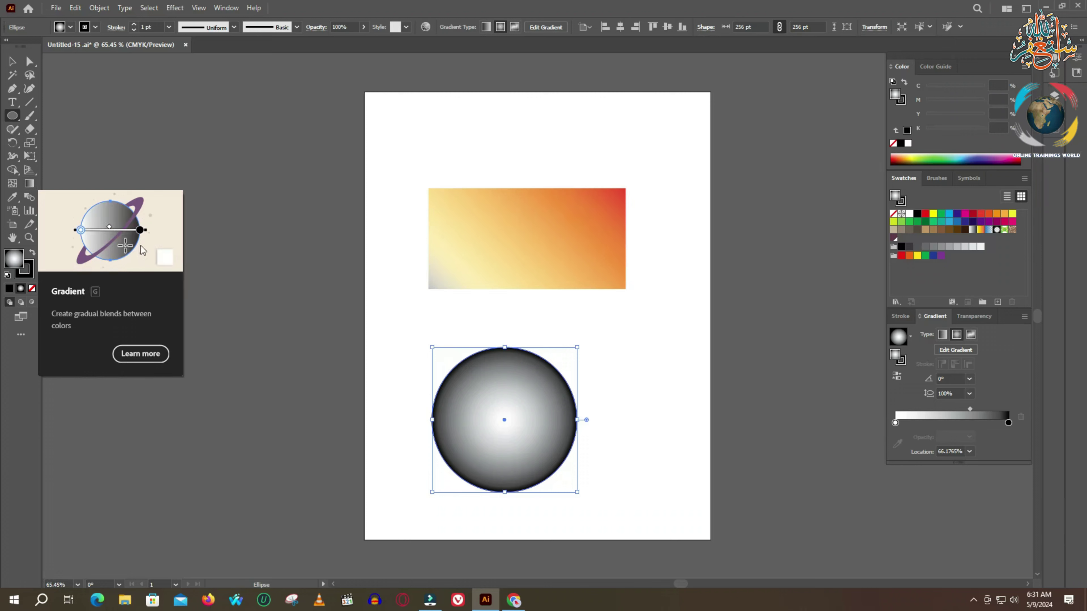
Step: Use the Gradient tool on the circle to squash its radial gradient to an aspect ratio of about 48%
left_click(30, 182)
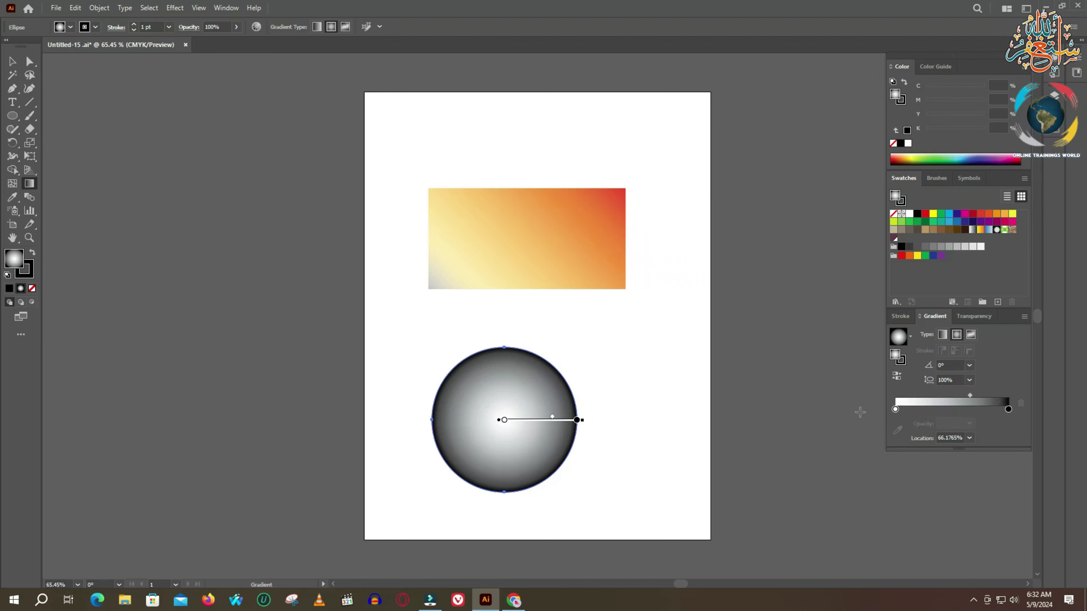
left_click(504, 420)
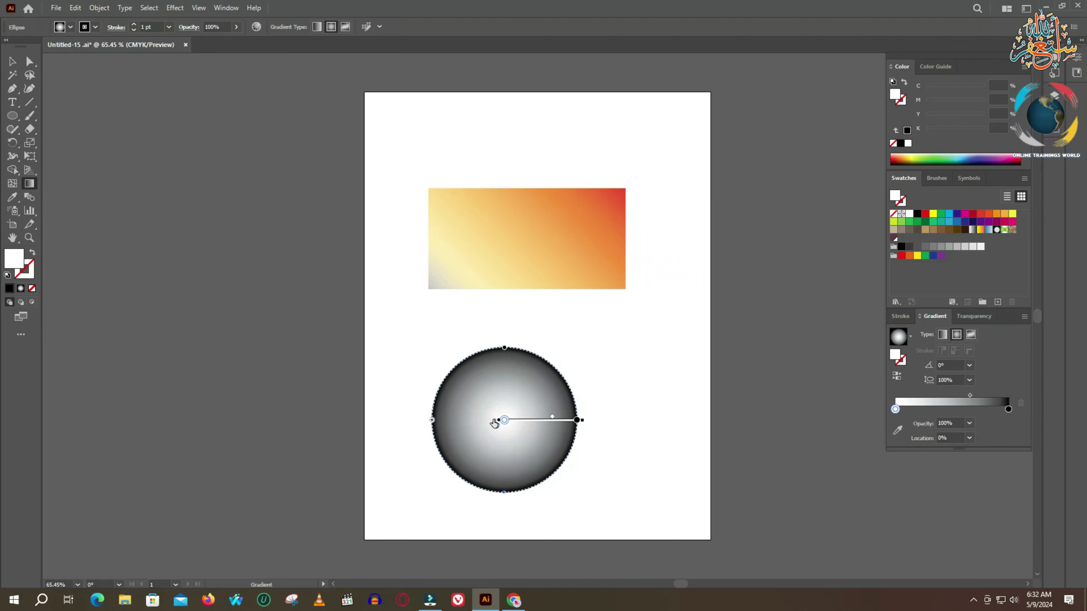
mouse_move(504, 349)
left_mouse_down()
mouse_move(483, 357)
mouse_move(469, 386)
mouse_move(504, 364)
mouse_move(504, 350)
left_mouse_up()
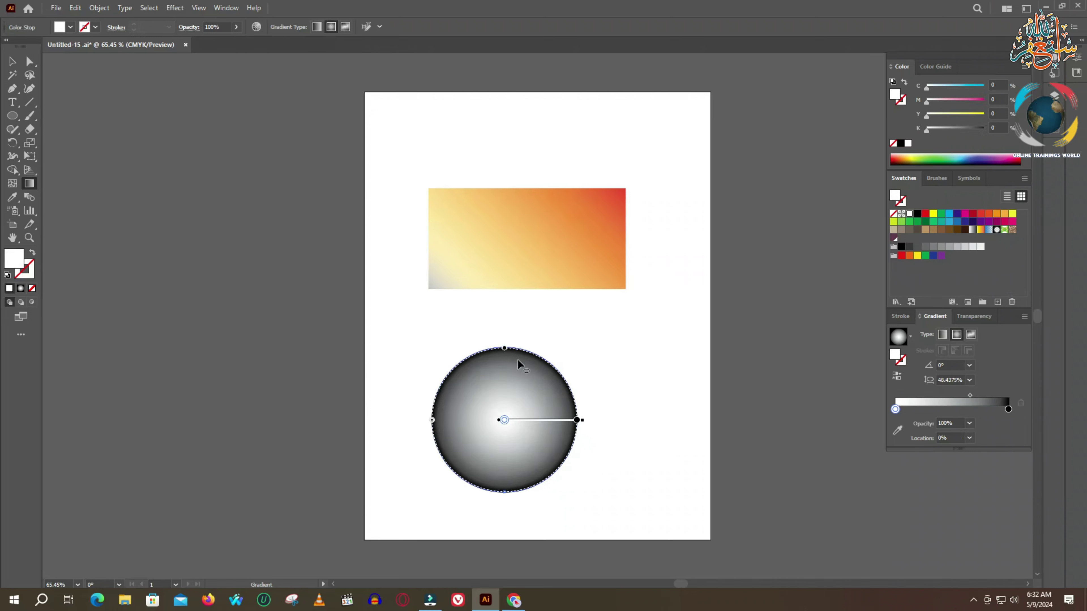
Step: Redraw the circle's radial gradient from just outside its left edge toward the right, enlarge its radius, and shift the gradient farther left
left_click_drag(578, 422, 624, 427)
left_click(577, 420)
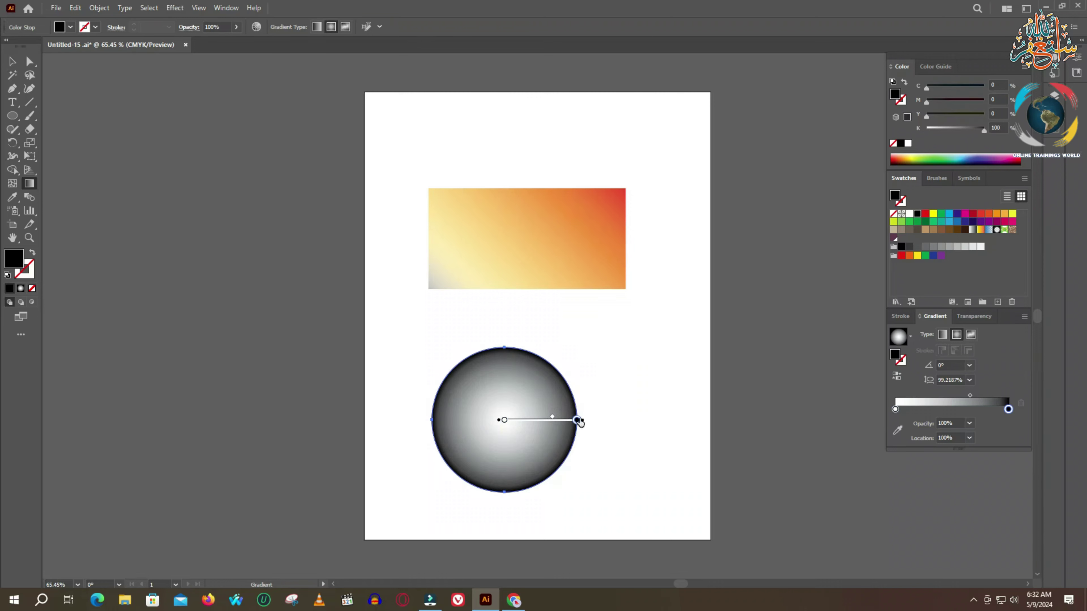
left_click_drag(423, 414, 546, 416)
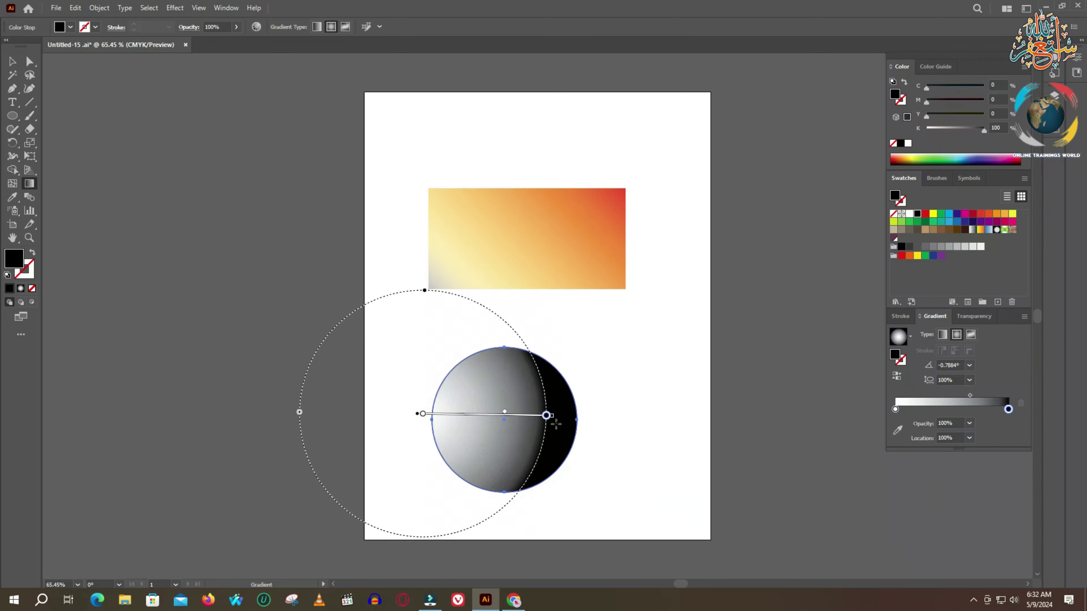
left_click_drag(552, 421, 593, 423)
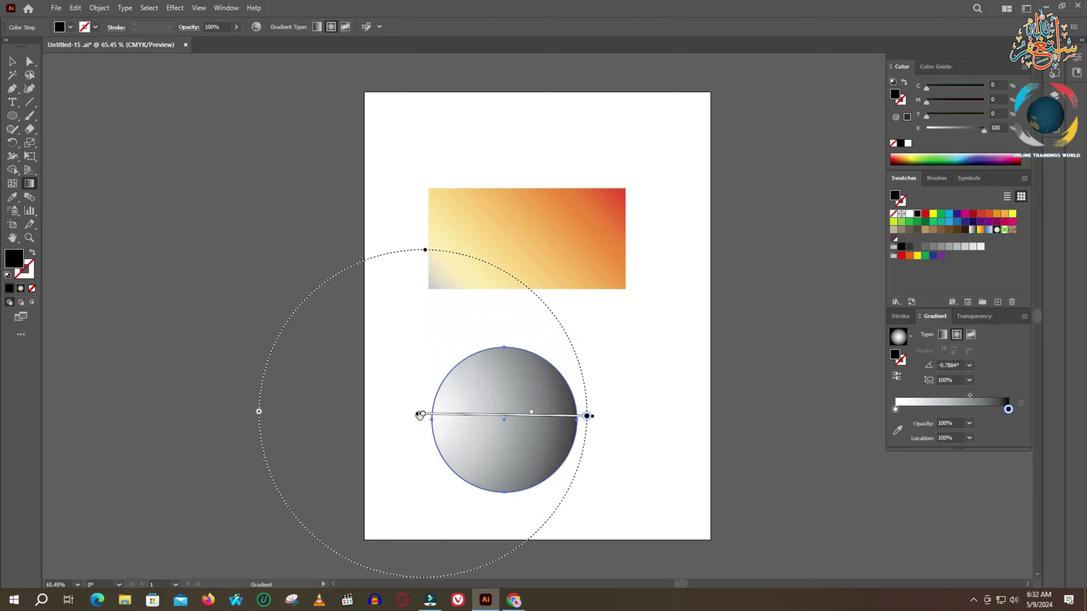
left_click(422, 414)
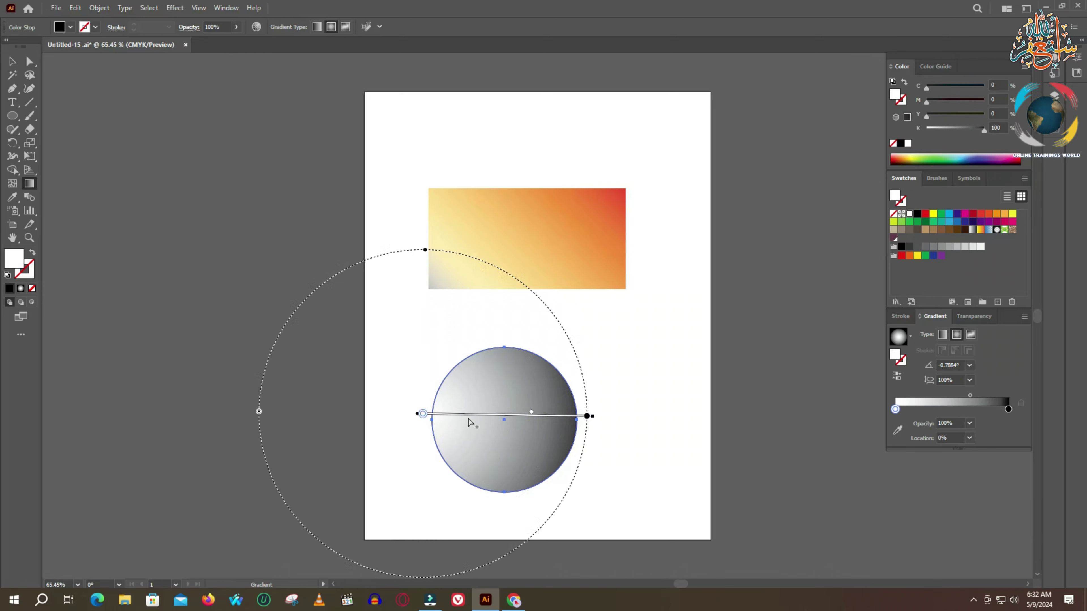
left_click_drag(521, 414, 463, 412)
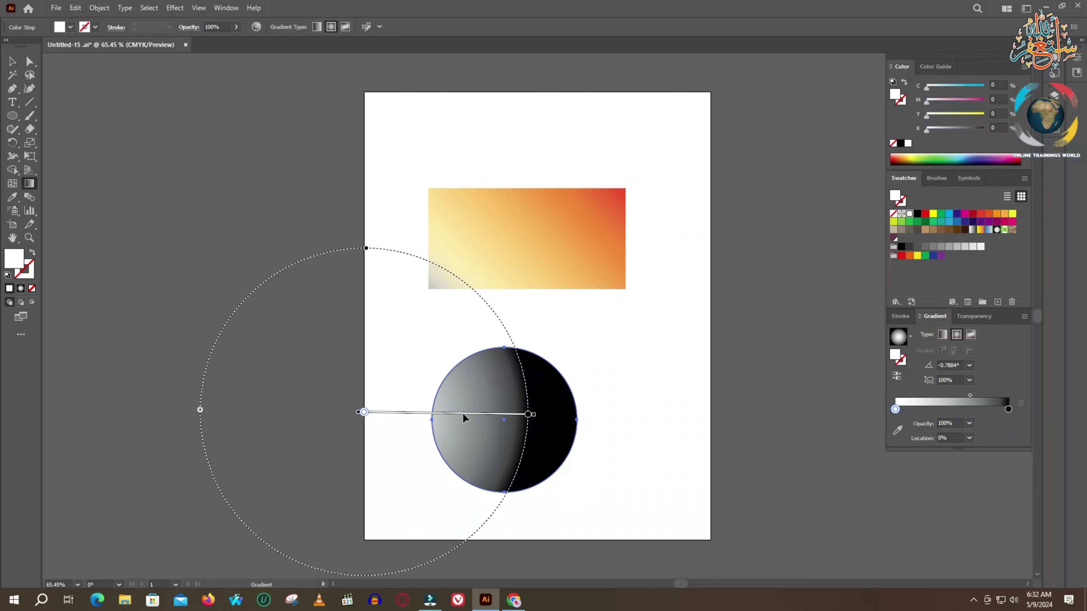
Step: Redraw the circle's radial gradient from near its right edge to a point far outside the artboard on the left
left_click(529, 415)
left_click(529, 415)
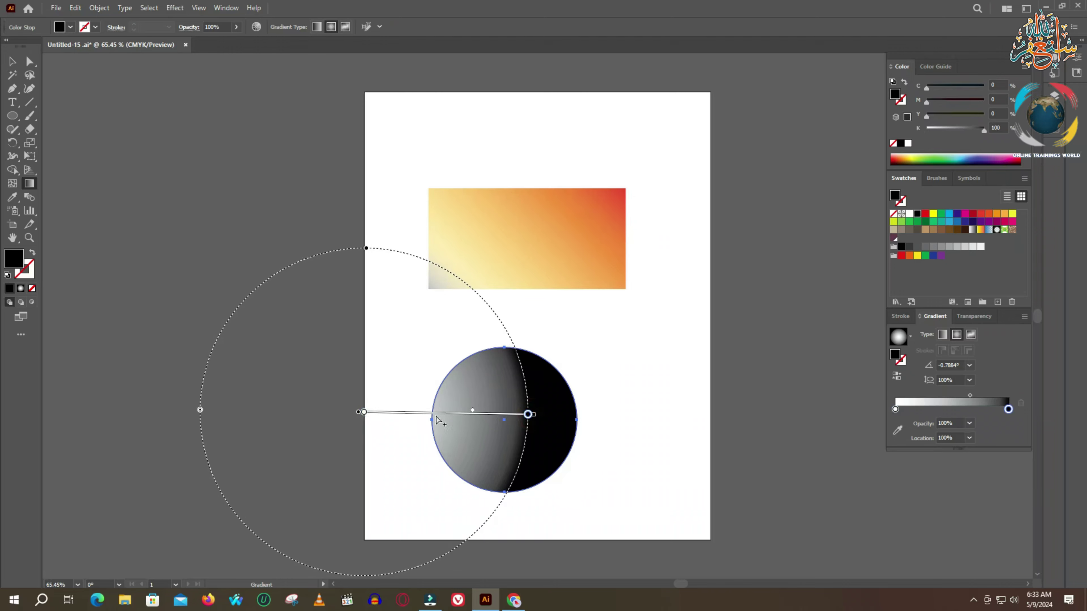
left_click(364, 413)
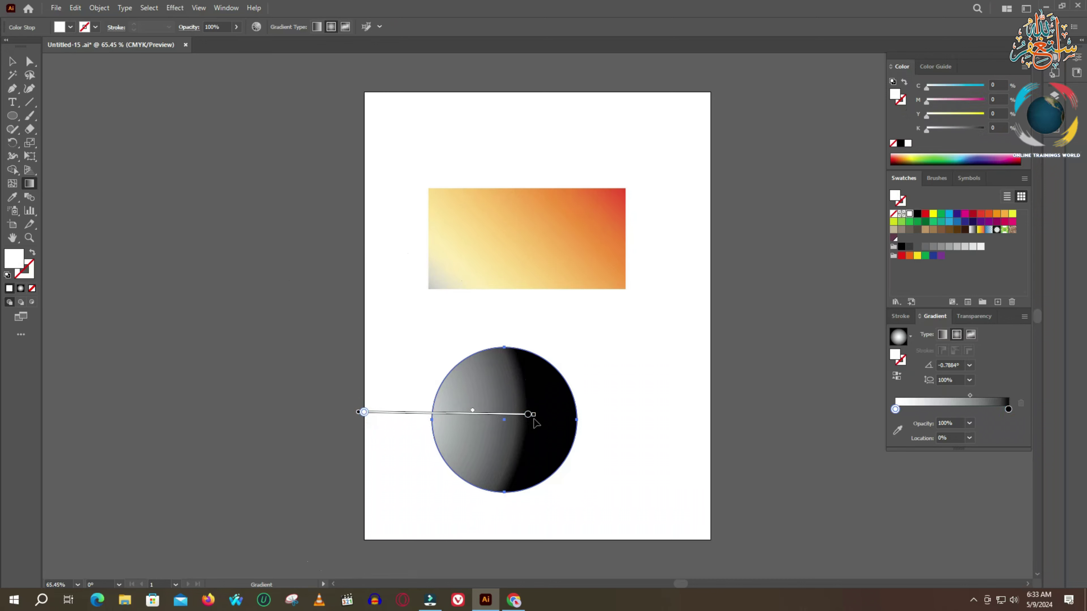
mouse_move(535, 417)
left_mouse_down()
mouse_move(667, 427)
mouse_move(177, 404)
left_mouse_up()
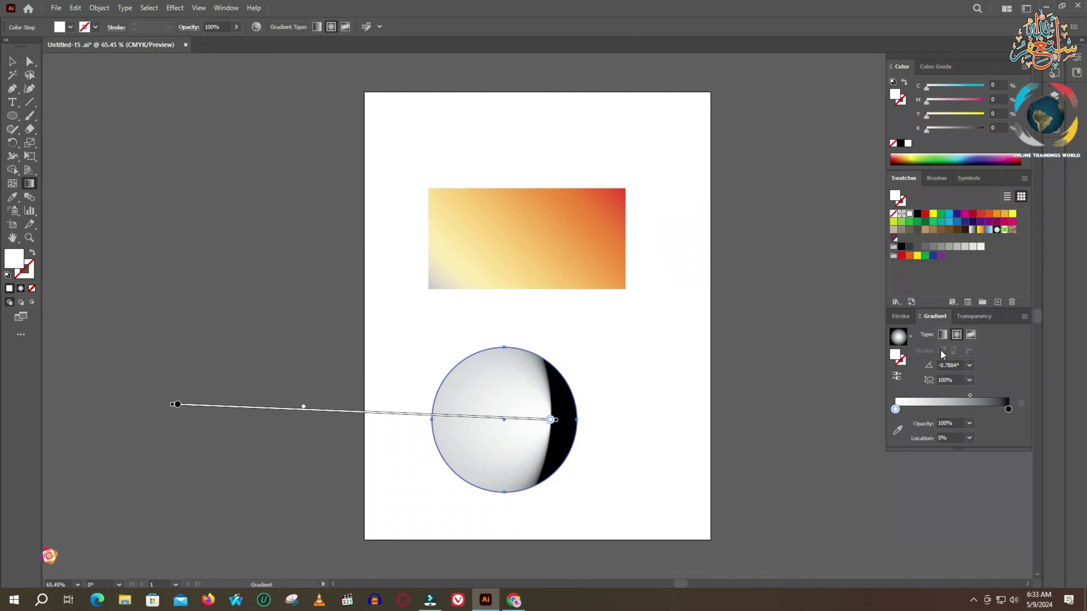
Step: Change the circle's gradient to linear and redraw it almost horizontally, extending beyond both sides of the circle
left_click(942, 335)
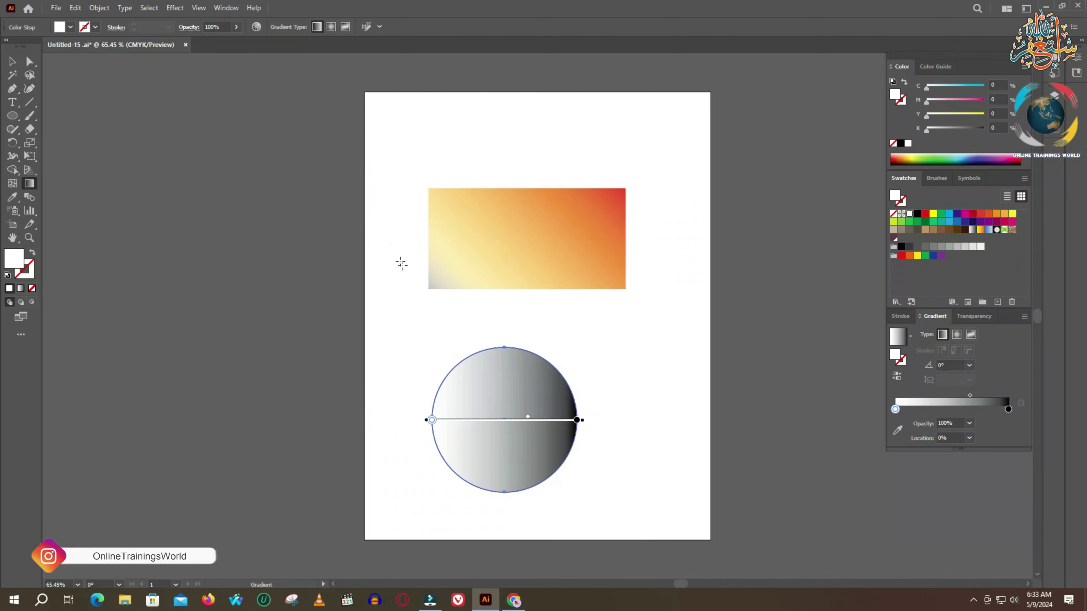
left_click_drag(388, 229, 646, 230)
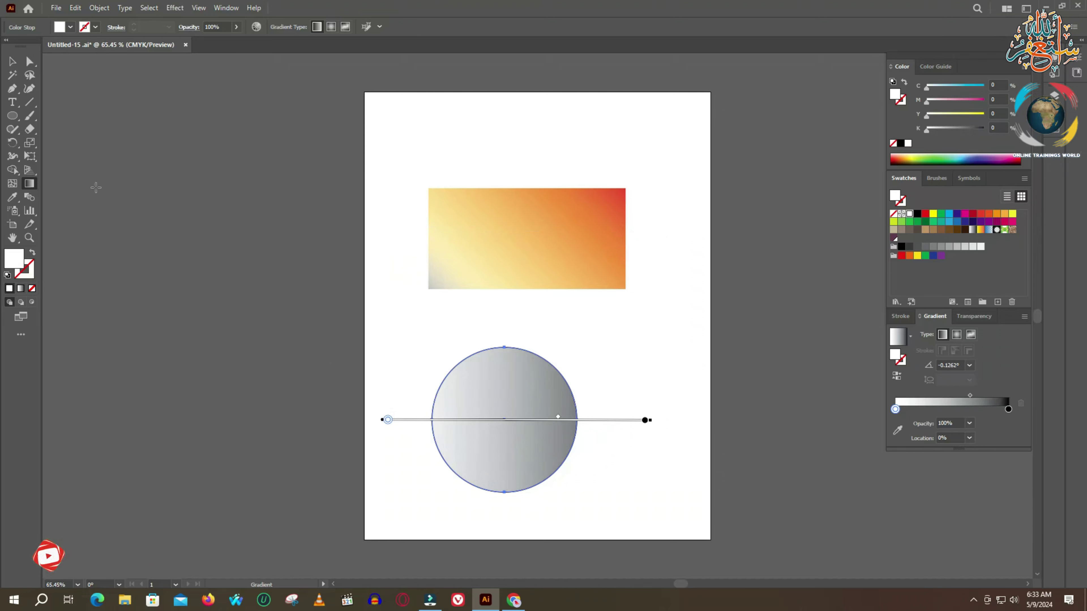
Step: Use the Gradient tool on the rectangle to delete the black start stop and the red end stop of its gradient
left_click(12, 61)
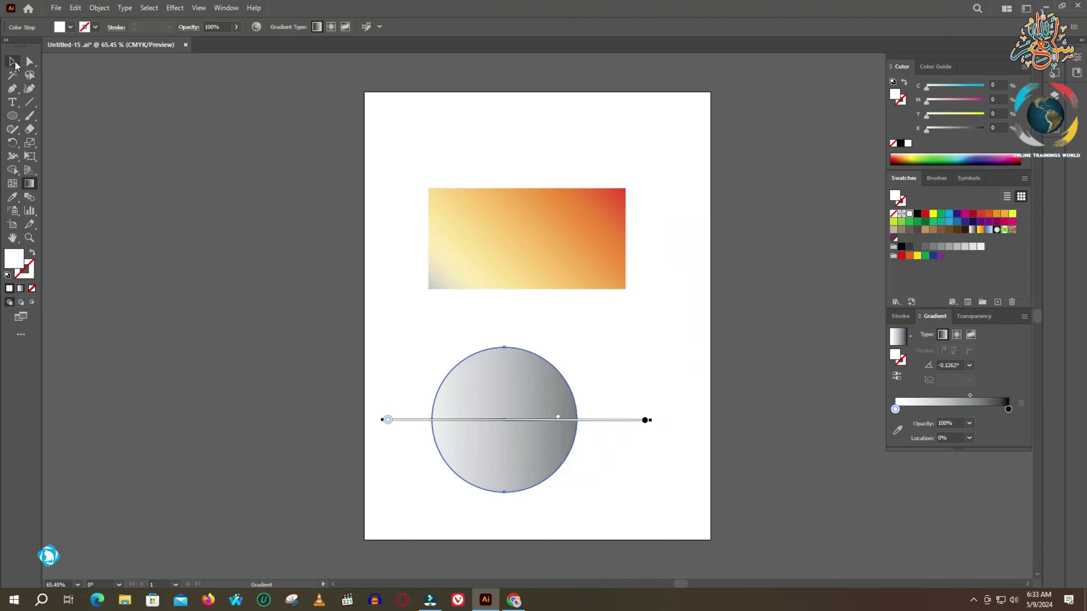
left_click(486, 237)
left_click(29, 183)
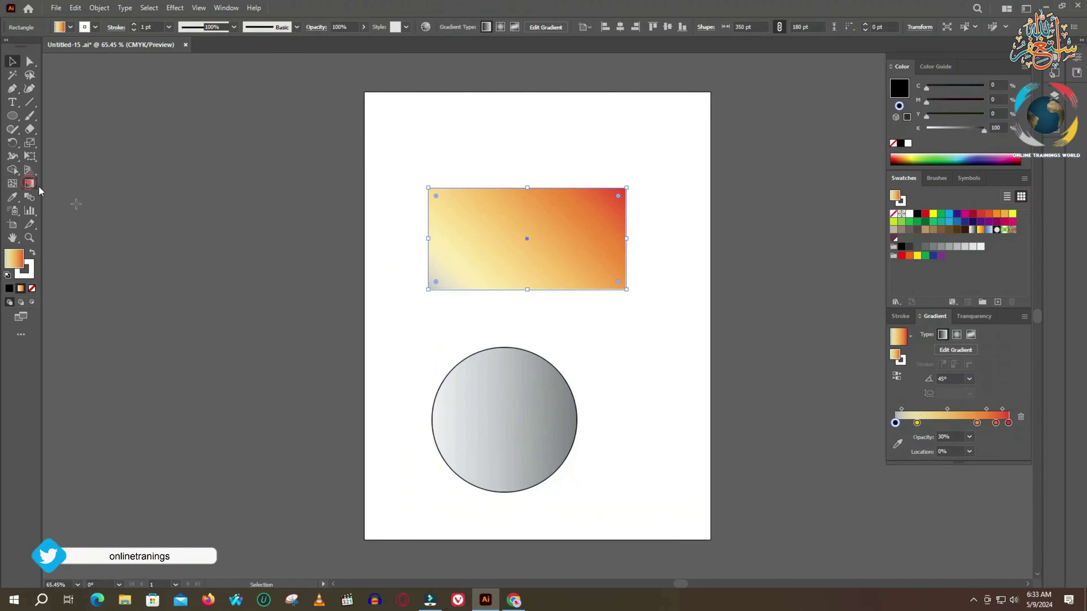
left_click(452, 314)
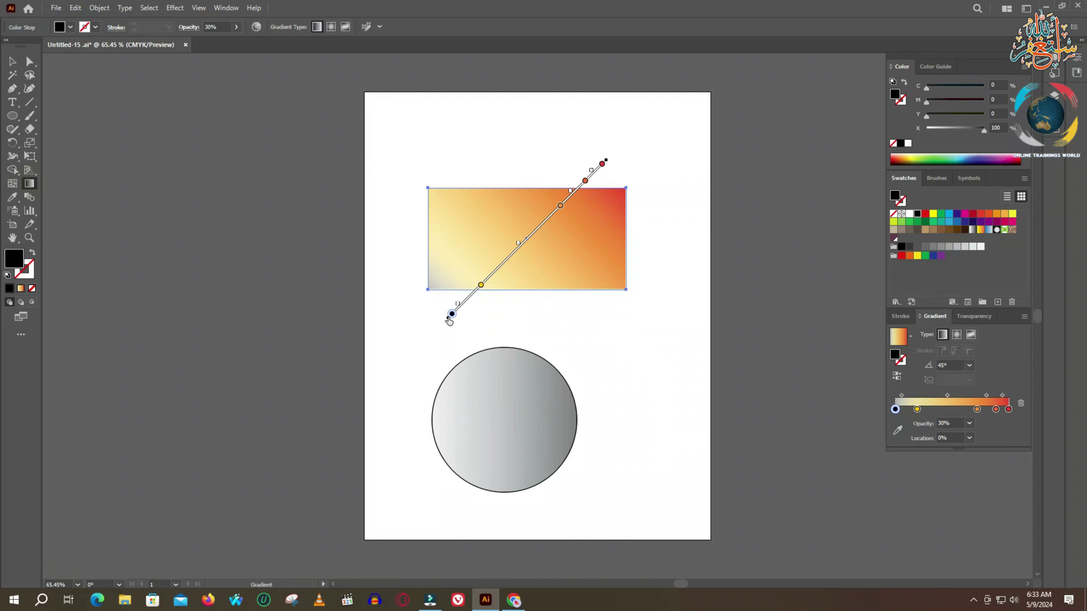
key("Delete")
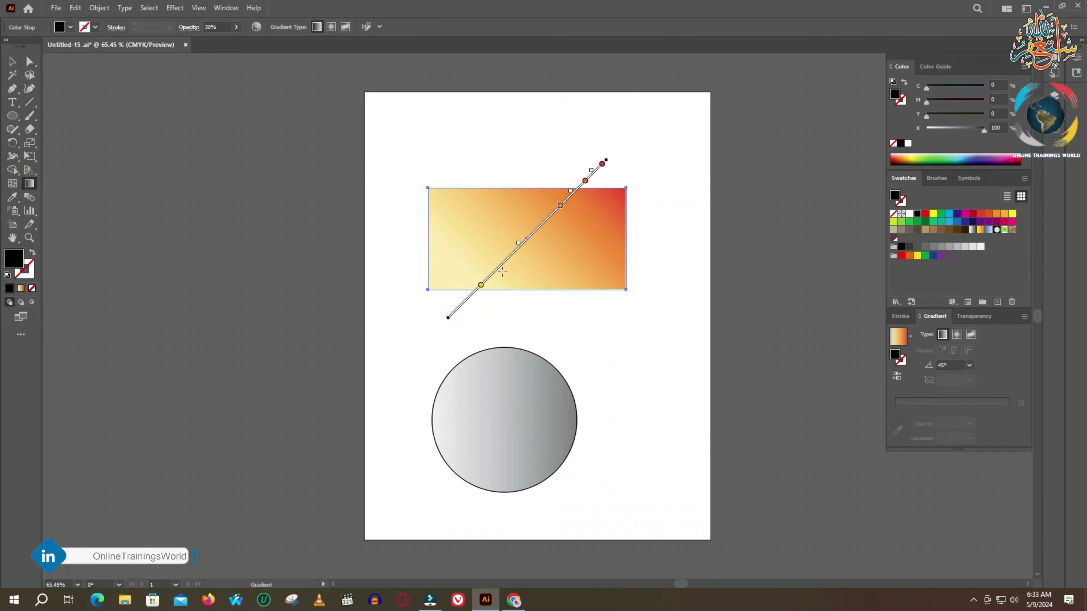
left_click(602, 164)
key("Delete")
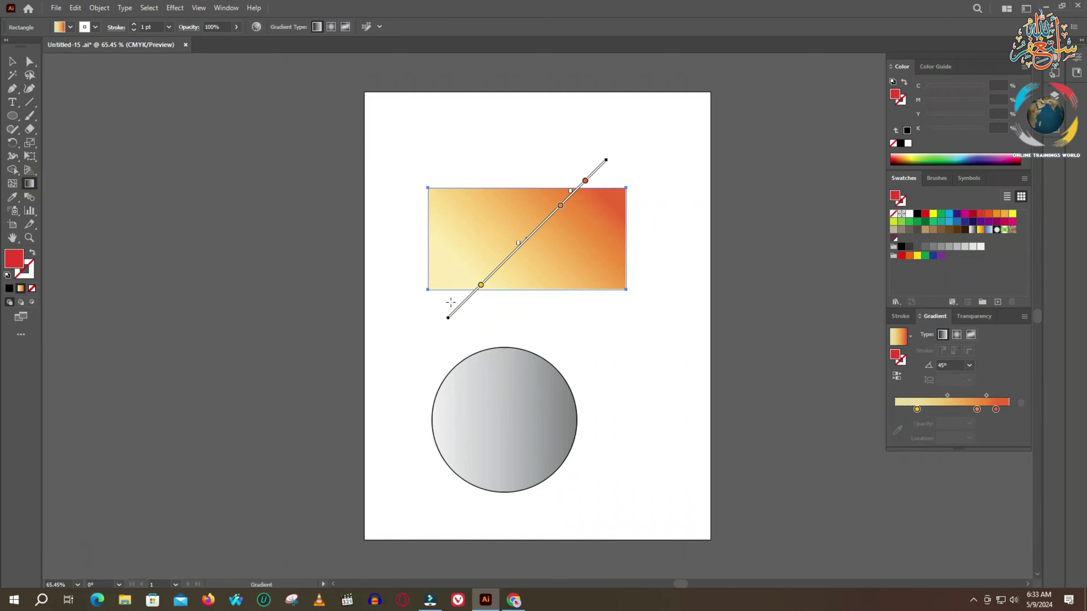
Step: Delete the rectangle and draw a new gradient-filled rectangle of similar size above the circle
key("Delete")
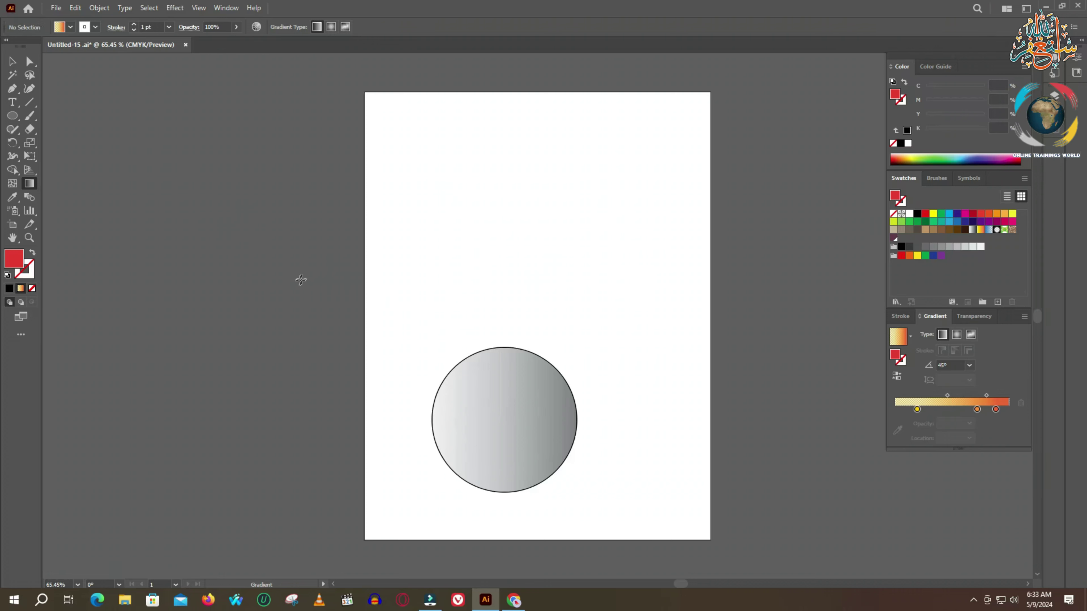
left_click(11, 117)
left_click(20, 119)
left_click(60, 116)
mouse_move(417, 166)
left_mouse_down()
mouse_move(438, 210)
mouse_move(703, 253)
mouse_move(632, 263)
left_mouse_up()
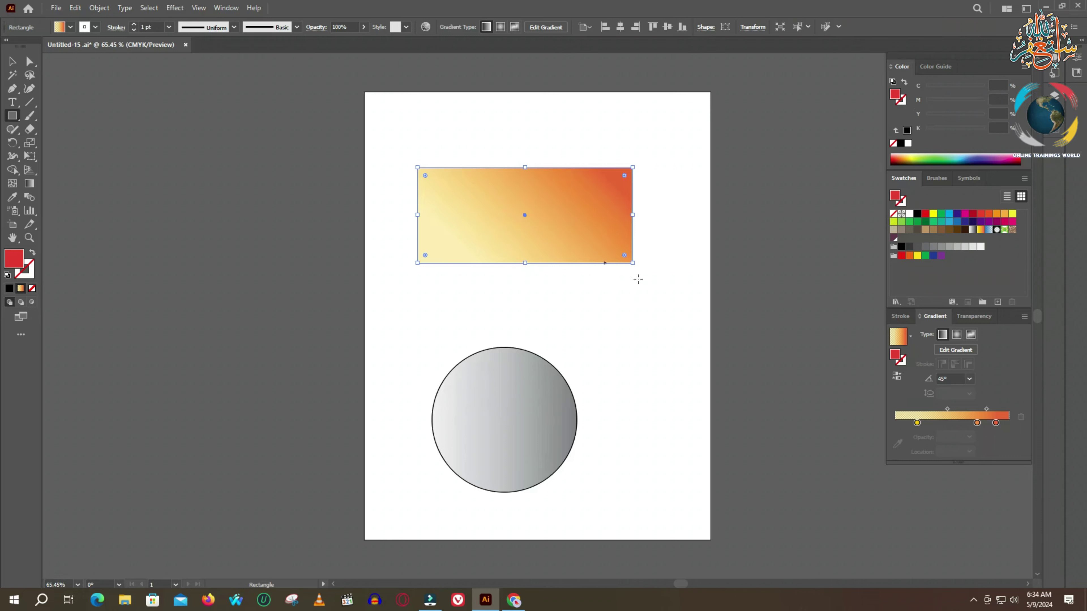
Step: Add the green swatch (C 100, M 0, Y 100, K 0) to the rectangle's gradient as a stop at about 40%
left_click(916, 425)
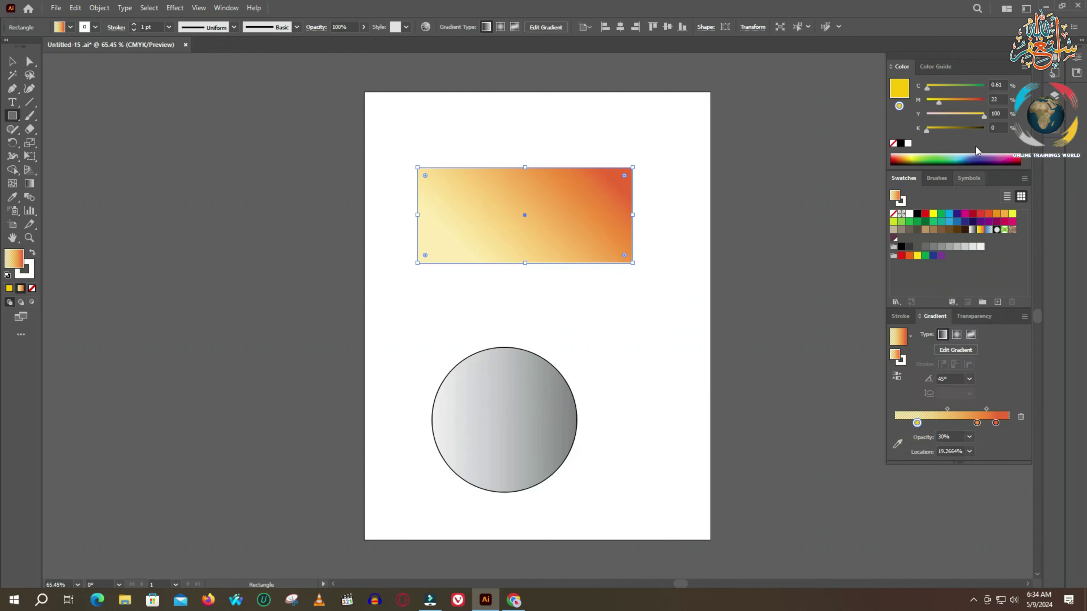
left_click(935, 66)
left_click(902, 67)
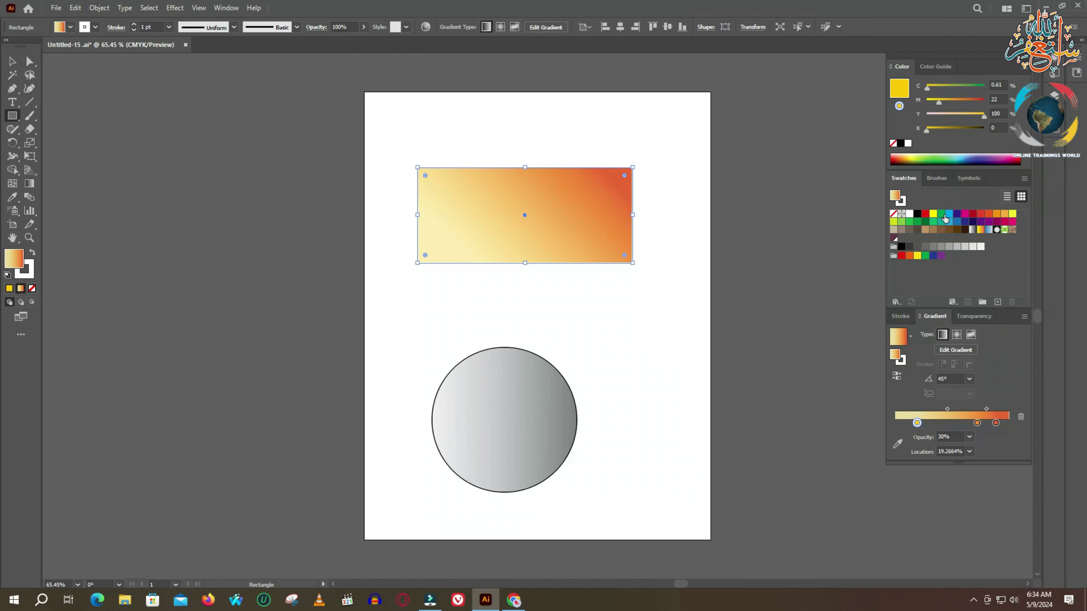
left_click_drag(940, 213, 939, 422)
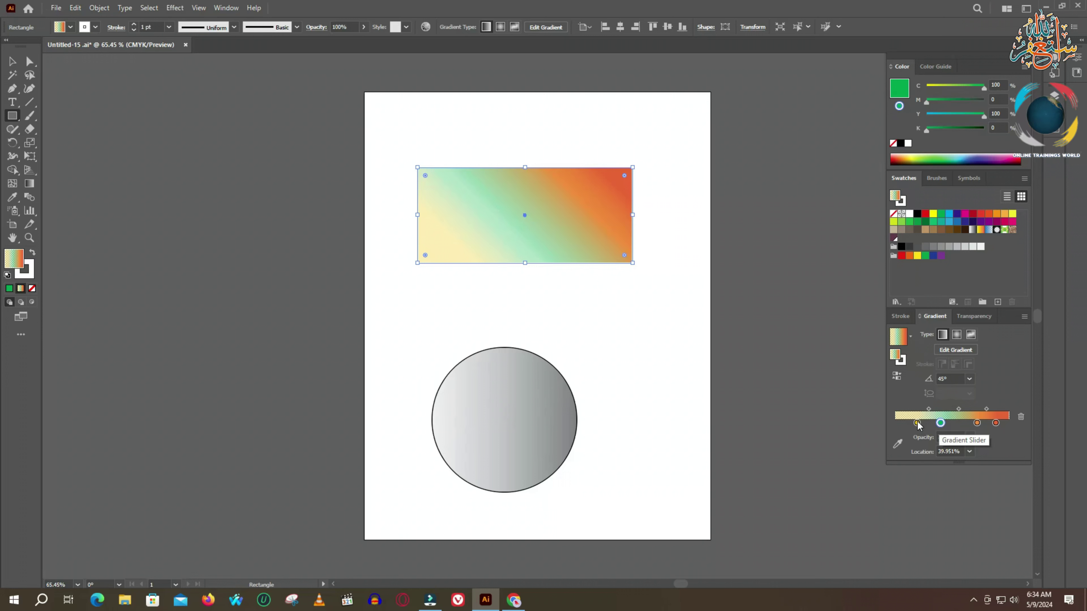
Step: Remove the green and orange stops from the rectangle's gradient, placing the yellow stop at 0% and the red stop at 100%
mouse_move(917, 423)
left_mouse_down()
mouse_move(900, 424)
mouse_move(933, 424)
mouse_move(923, 424)
left_mouse_up()
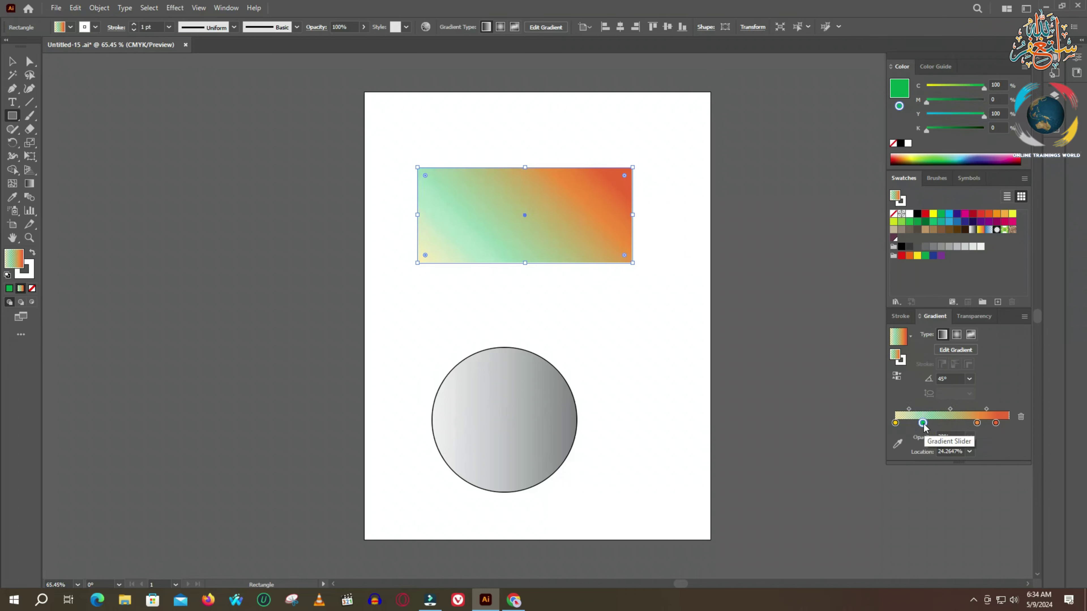
left_click(923, 424)
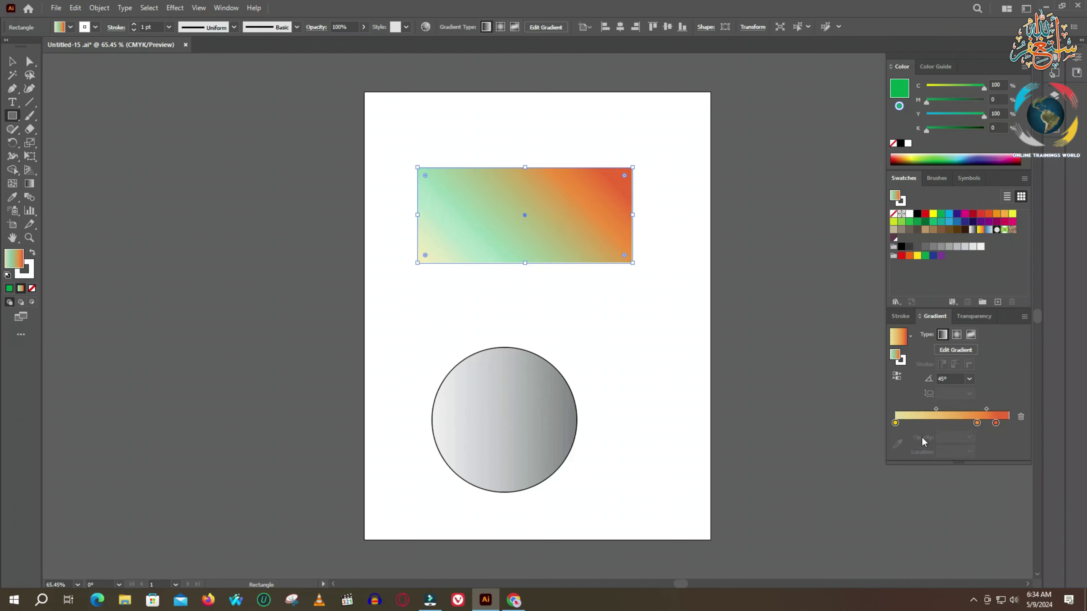
left_click_drag(921, 437, 921, 438)
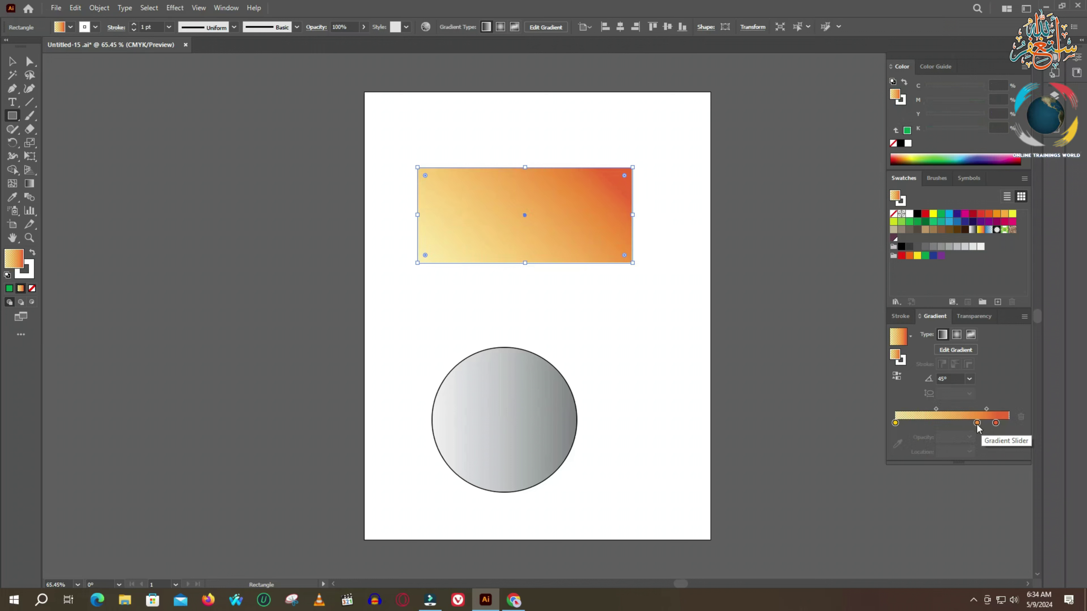
left_click_drag(977, 423, 986, 448)
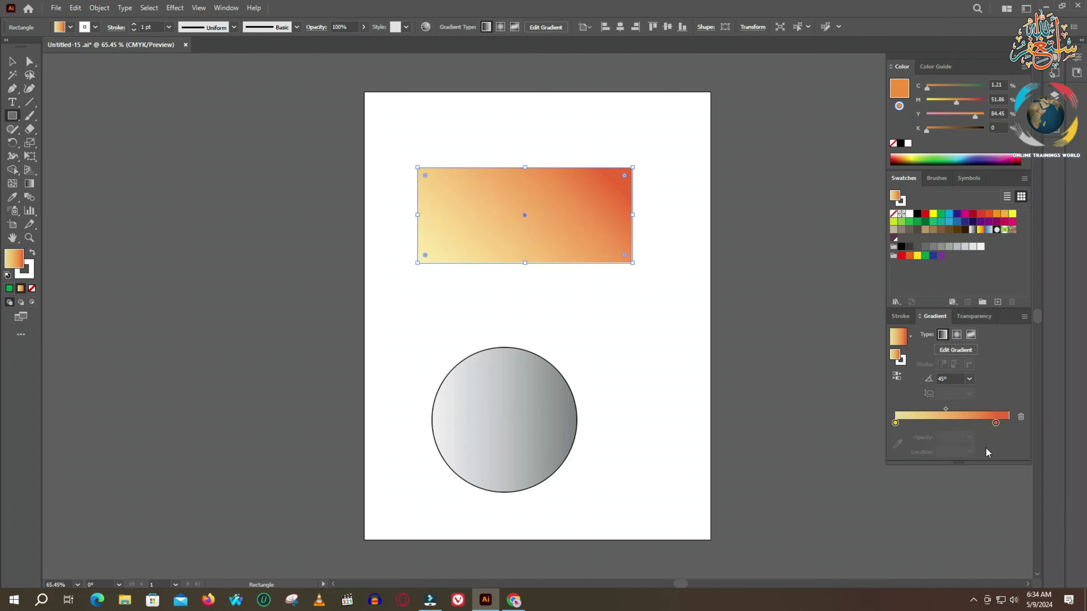
left_click_drag(995, 423, 1024, 422)
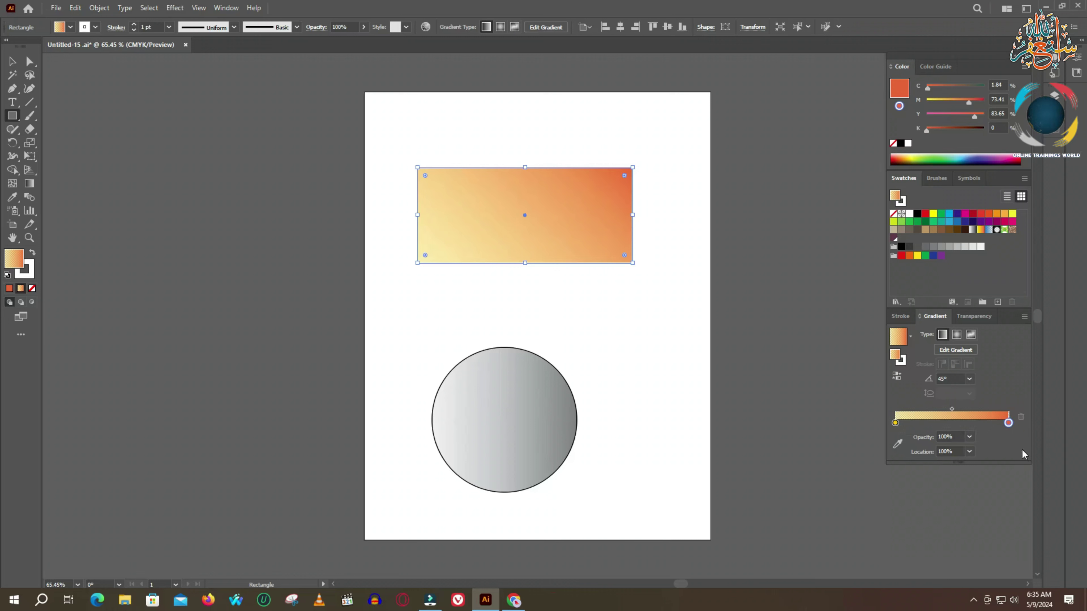
Step: Try two red stops at about 72% and 97% in the rectangle's gradient, delete one and return the other to 100%
left_click(1008, 424)
left_click_drag(998, 427, 996, 428)
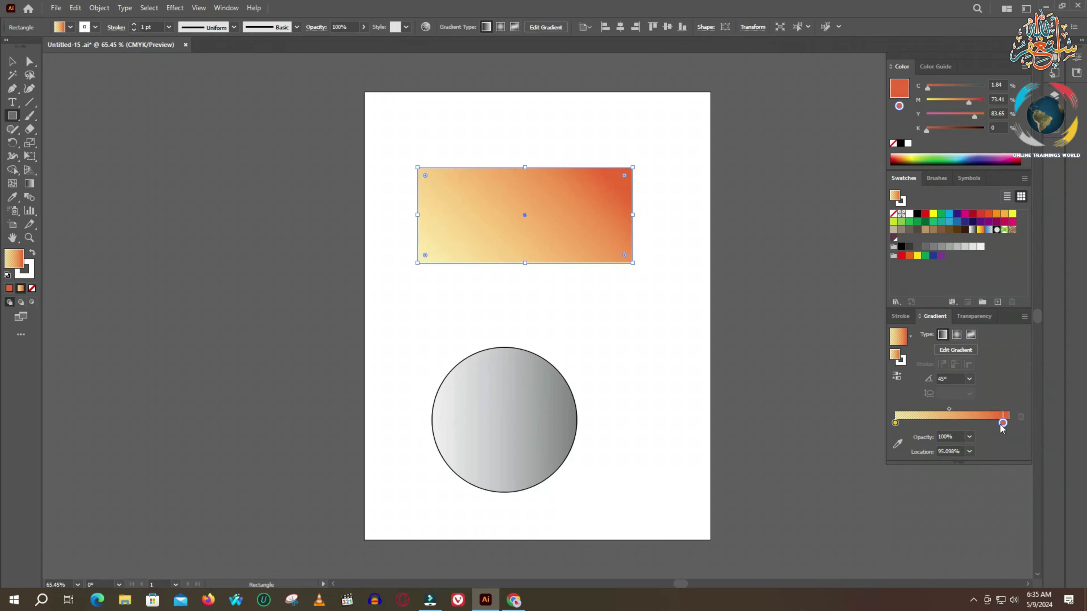
left_click_drag(993, 424, 1004, 423)
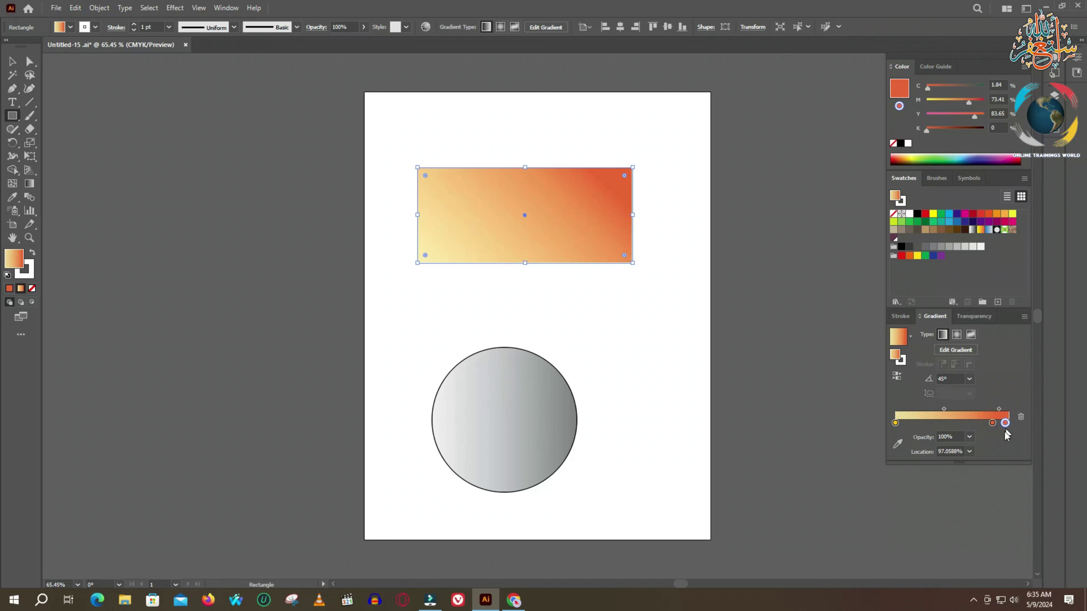
left_click_drag(991, 423, 977, 422)
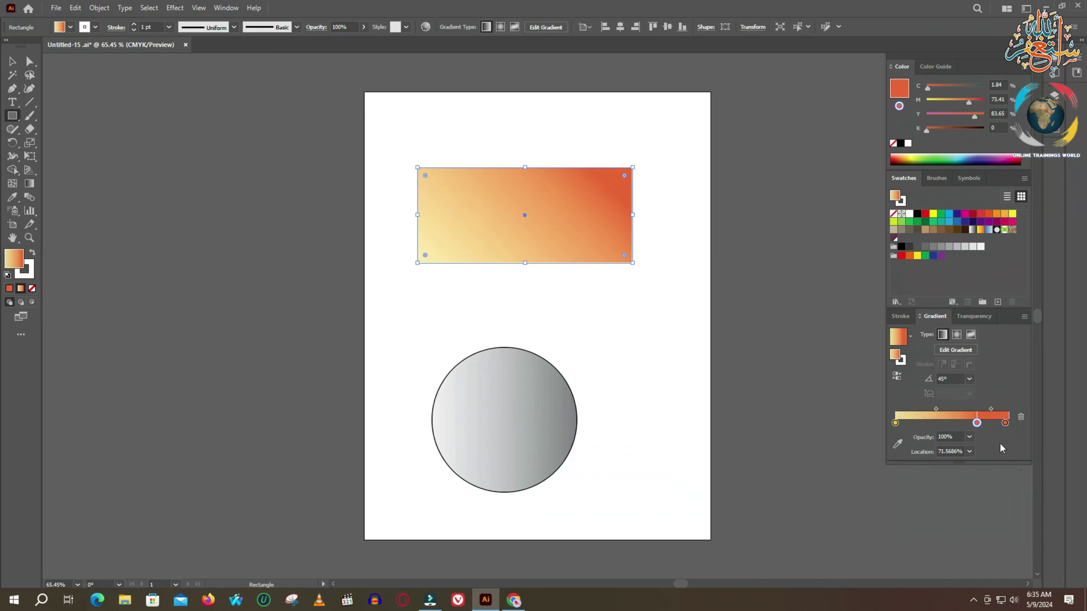
left_click(1020, 416)
left_click(1006, 423)
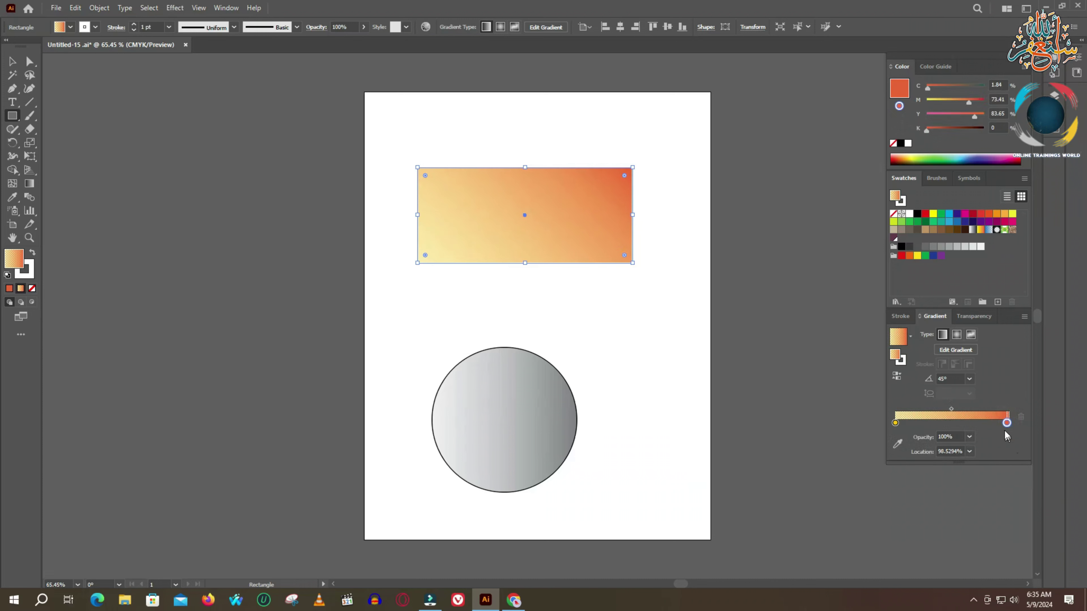
left_click_drag(1006, 422, 1007, 423)
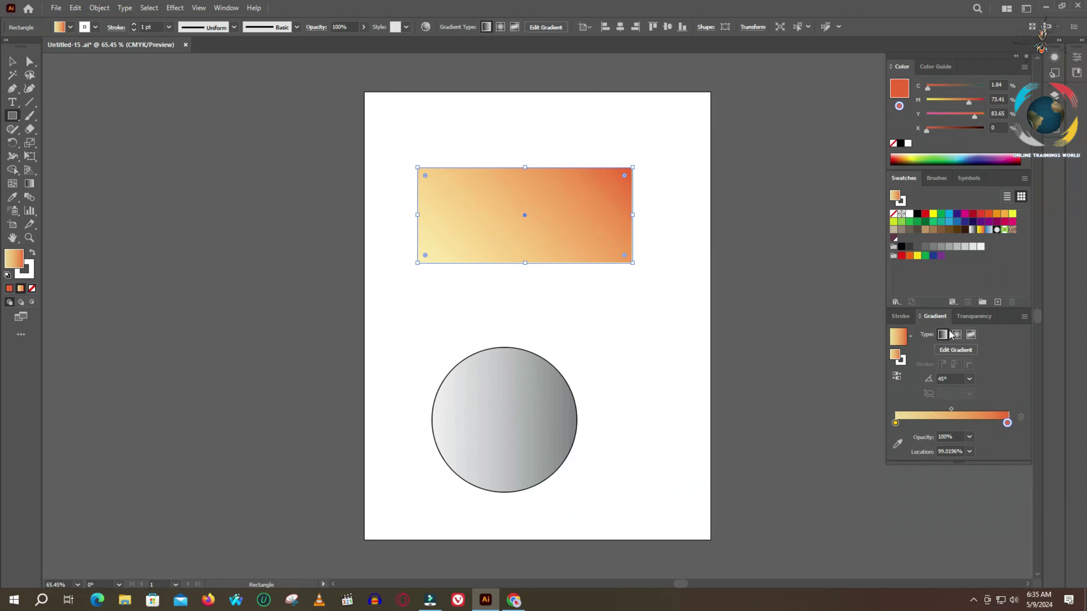
left_click_drag(1007, 423, 1010, 423)
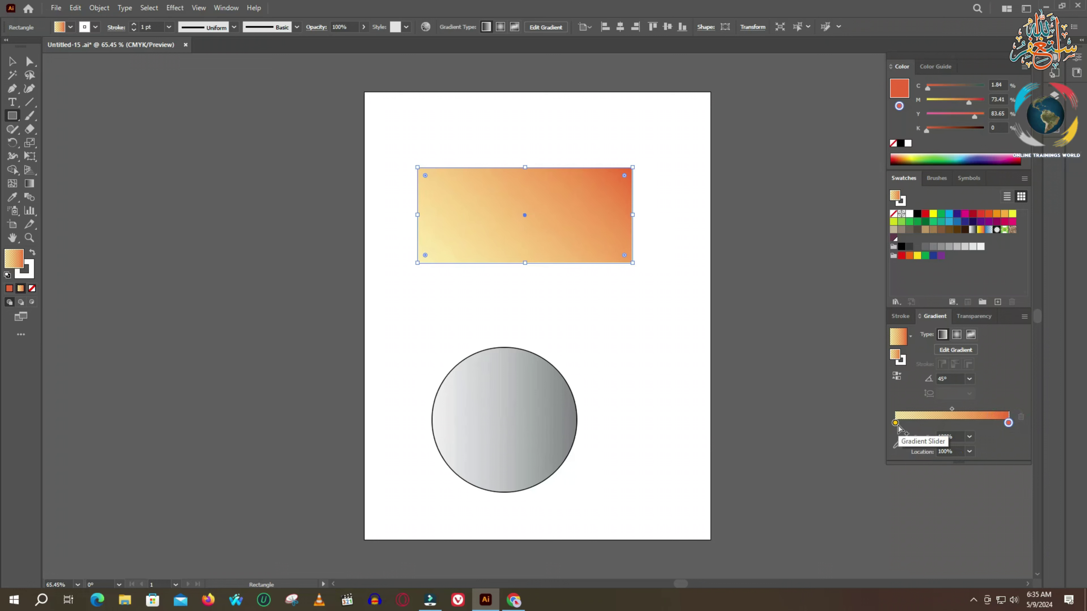
Step: Add two more yellow stops to the rectangle's gradient, one at about 14% and one a little past the middle
left_click_drag(898, 426, 899, 426)
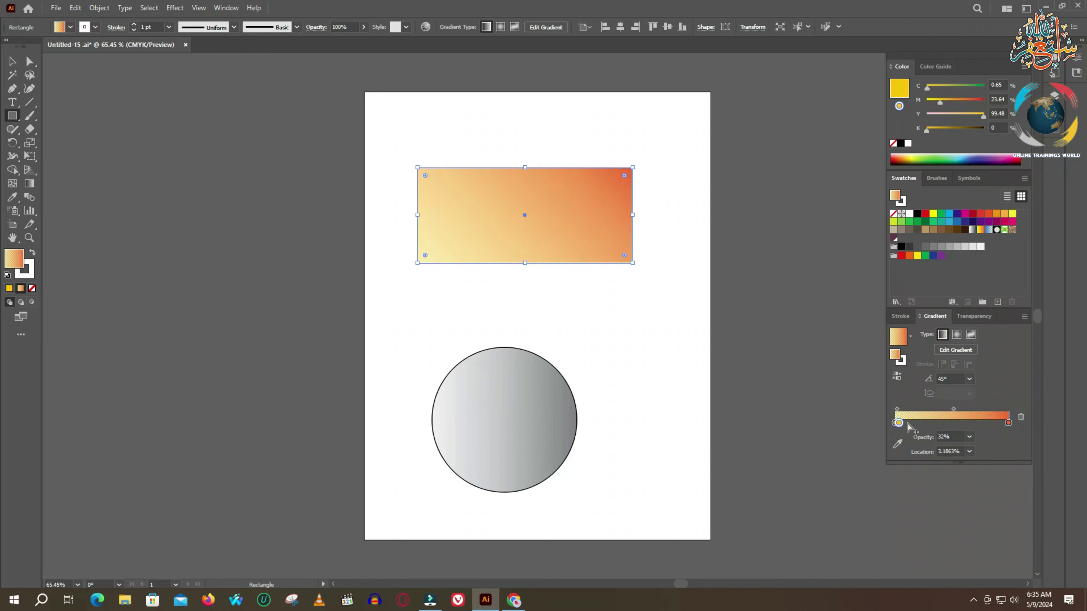
left_click(924, 422)
left_click_drag(933, 424, 964, 426)
left_click_drag(898, 423, 913, 428)
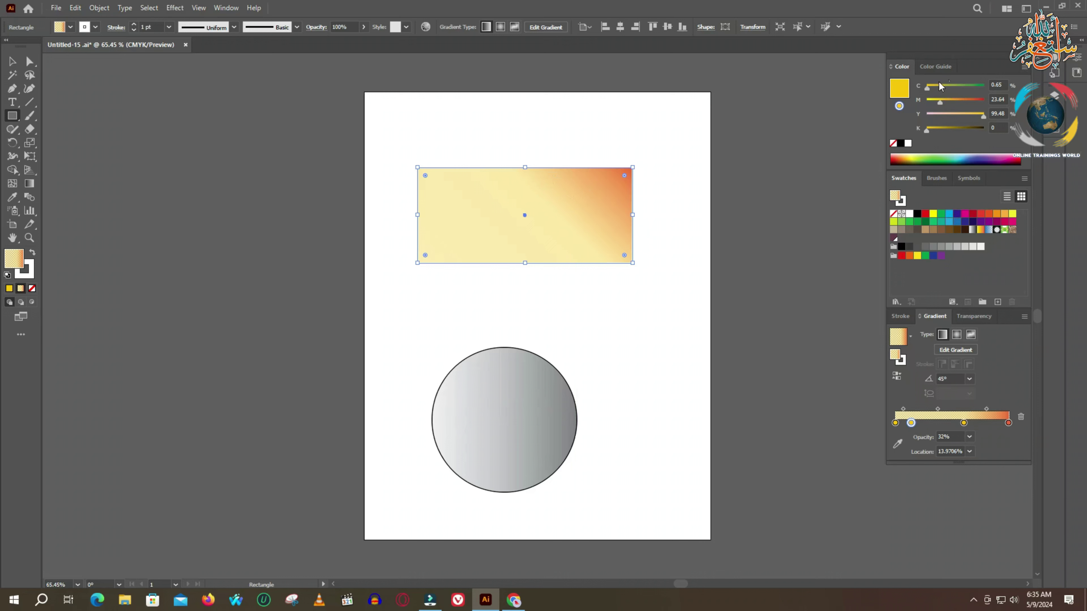
Step: Switch the color sliders for the selected yellow stop to the HSB color model
left_click(1025, 68)
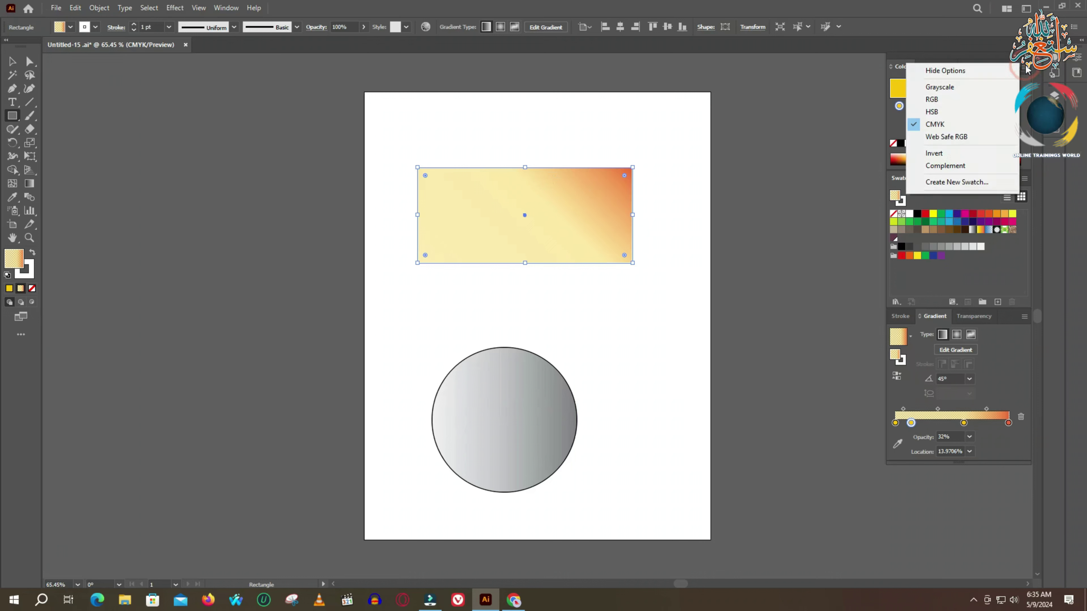
left_click(934, 113)
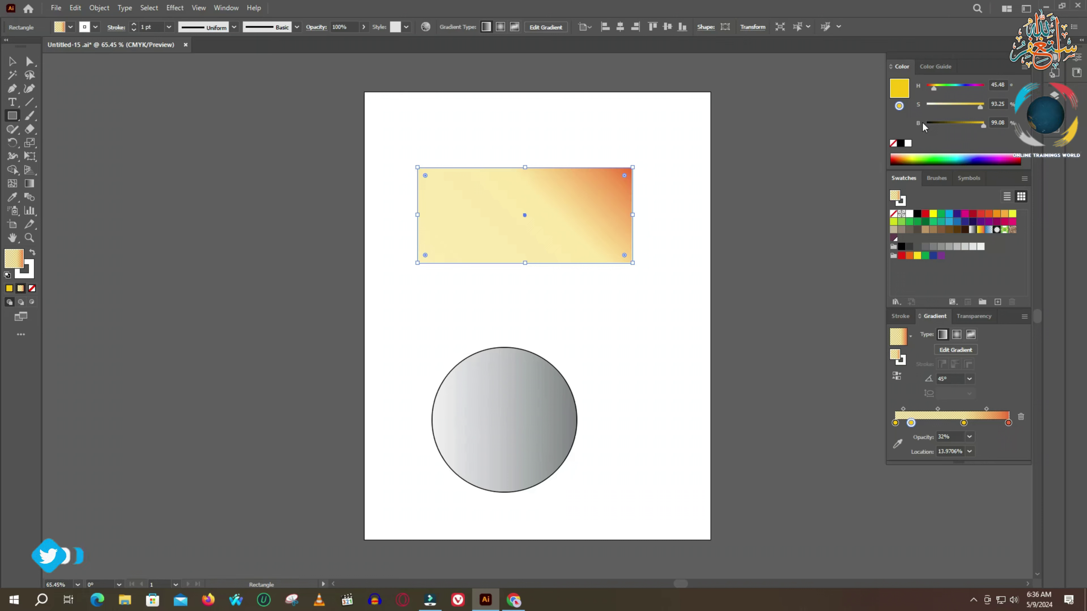
Step: Darken the yellow stop at about 14% in the rectangle's gradient to a brightness of 37%
left_click_drag(985, 126, 951, 128)
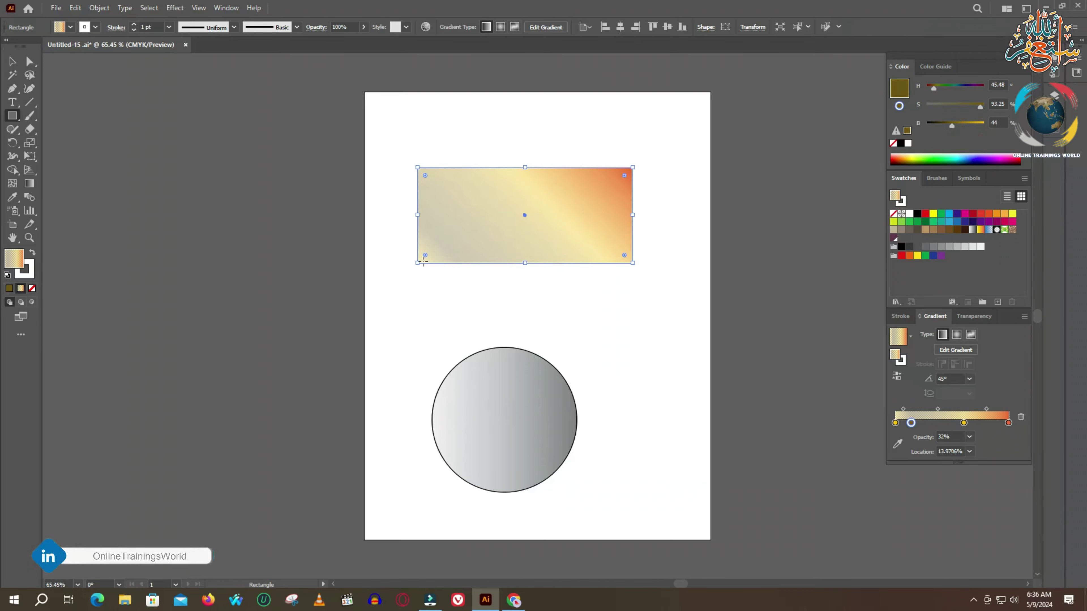
left_click(951, 127)
left_click_drag(951, 127, 933, 128)
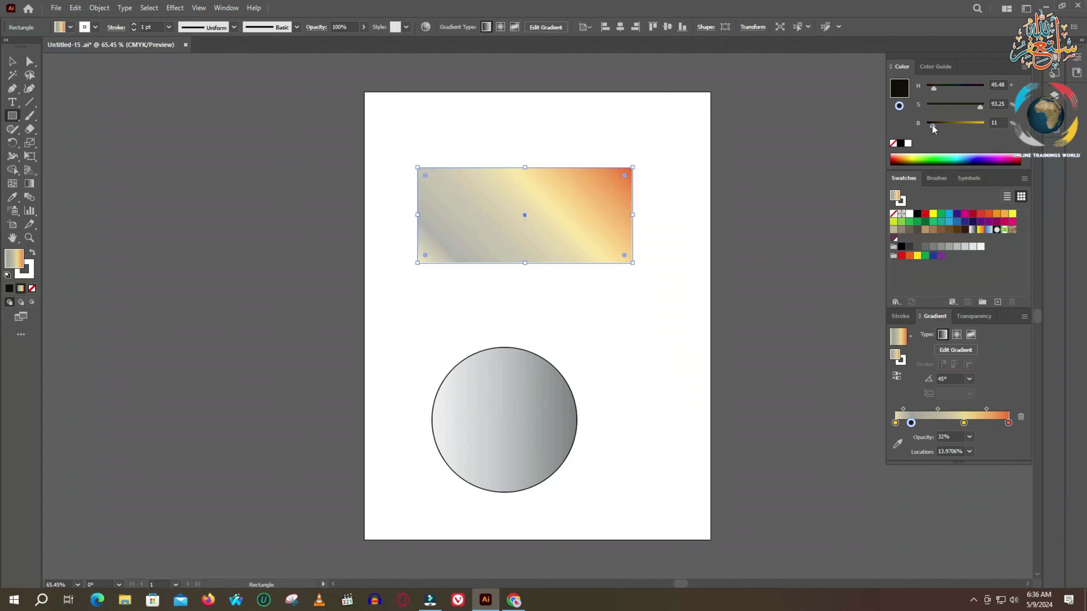
left_click_drag(932, 126, 948, 124)
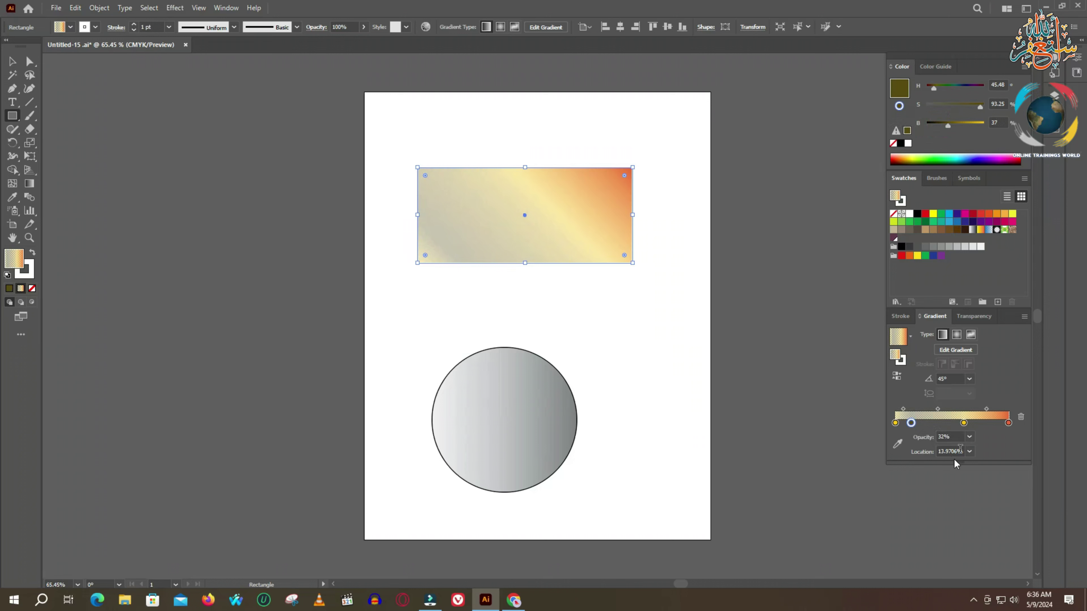
Step: Recolor the gradient stop at about 60% to a softer blue with hue 218 and brightness 77%, reducing its saturation
left_click(962, 425)
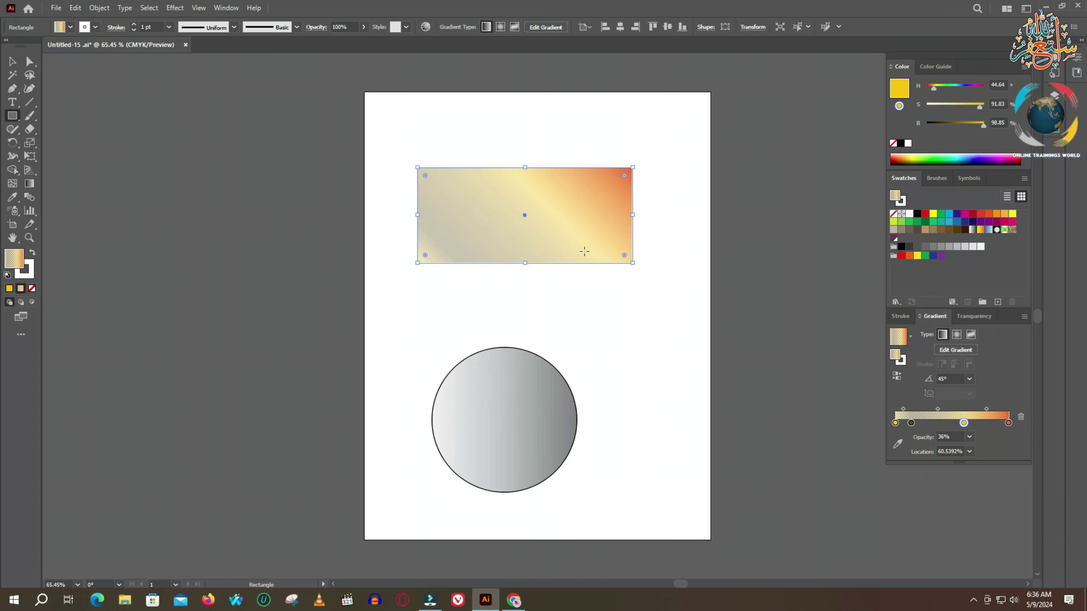
left_click_drag(934, 89, 960, 88)
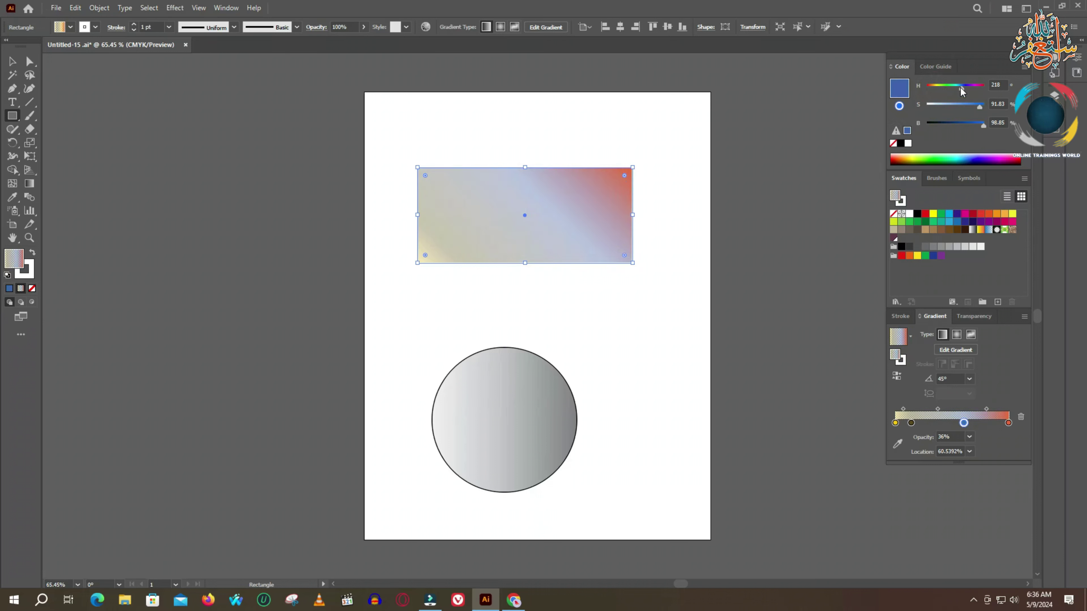
left_click_drag(985, 128, 971, 127)
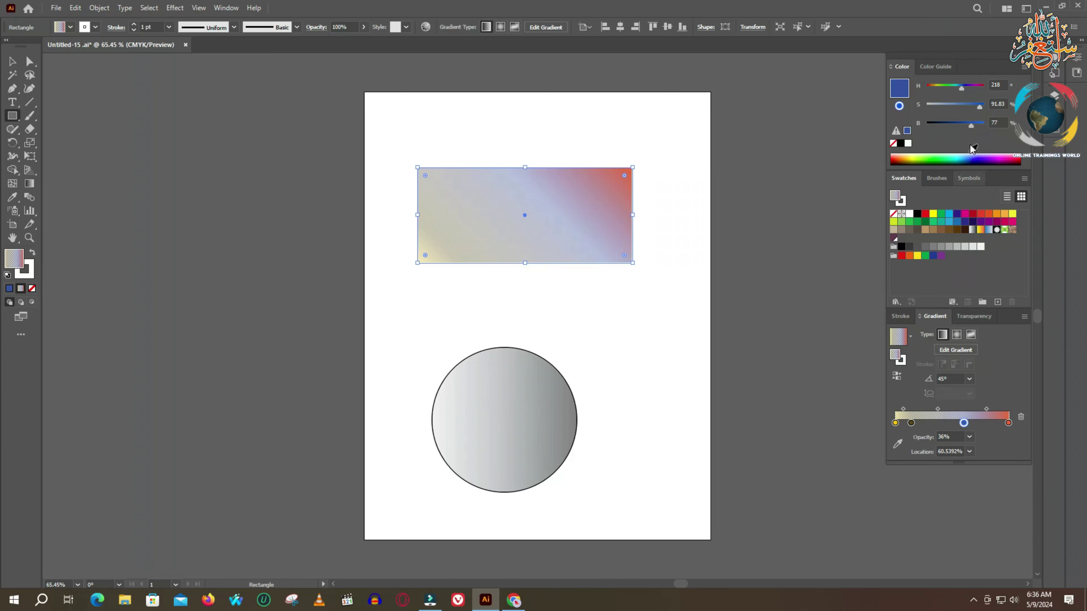
left_click_drag(974, 107, 958, 107)
Step: Recolor the red end stop at 100% to olive yellow with hue 50, saturation 62% and brightness 72%
left_click(1009, 424)
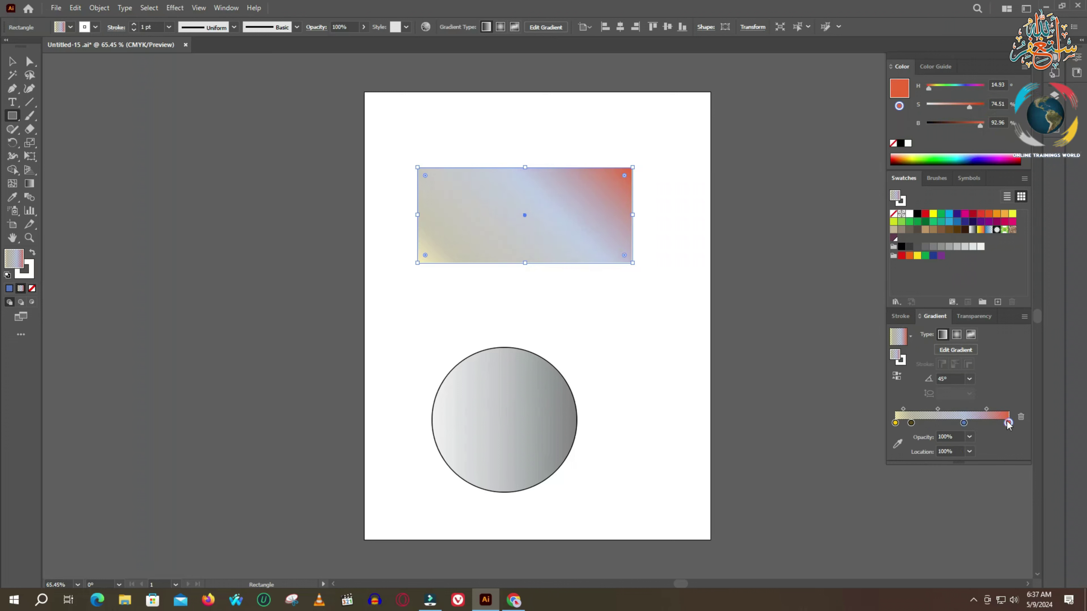
left_click(969, 106)
left_click_drag(970, 108, 967, 125)
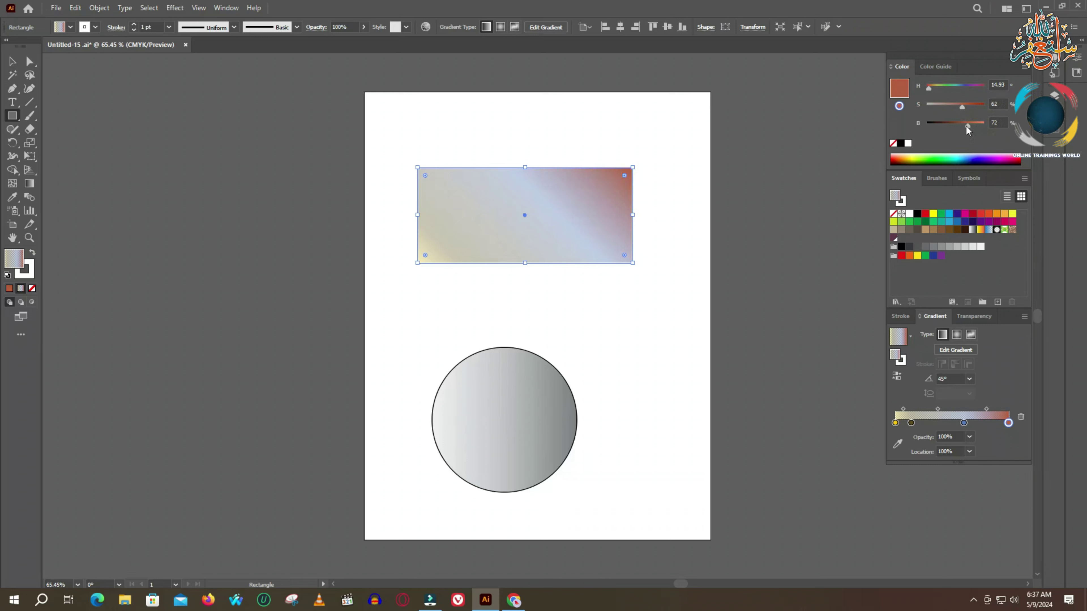
left_click(929, 89)
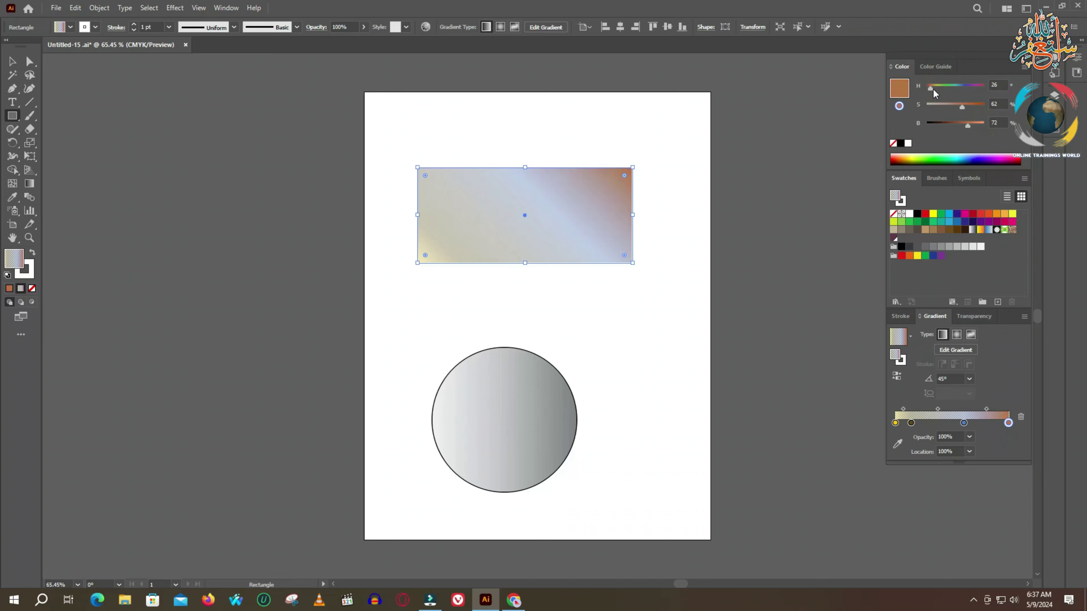
left_click_drag(933, 88, 935, 89)
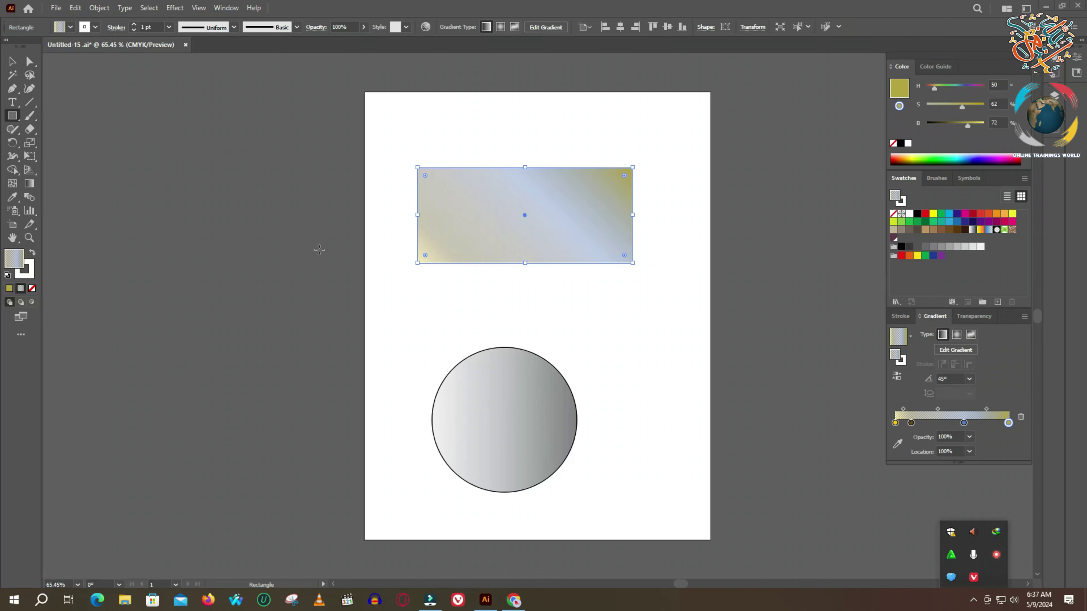
Step: Draw a second rectangle about 414 by 83 pt between the first rectangle and the circle, and fill it with a gray swatch
left_click(396, 285)
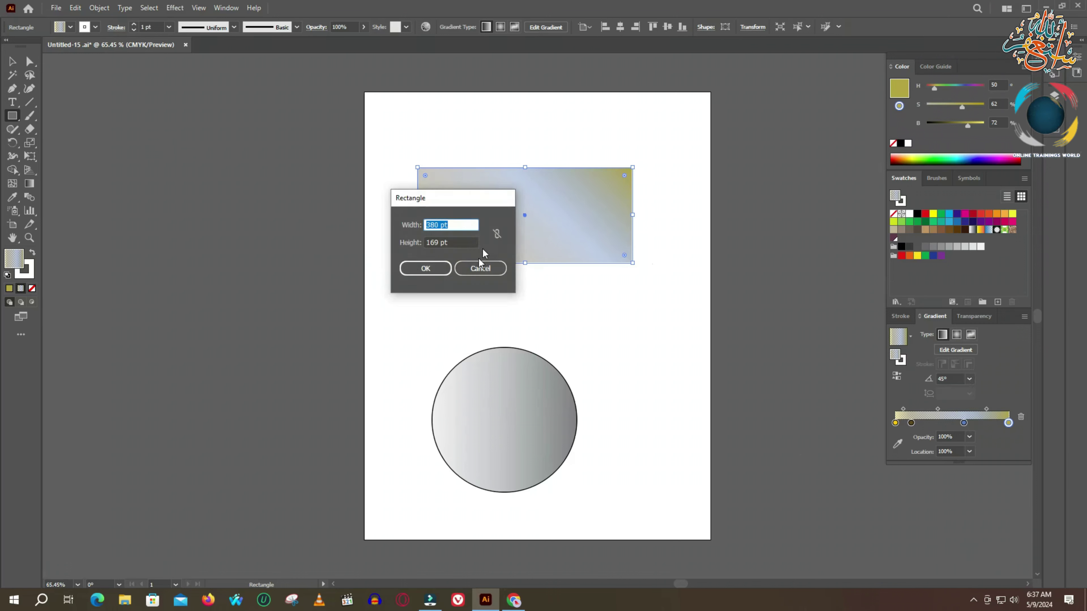
left_click(481, 267)
left_click_drag(413, 290, 648, 336)
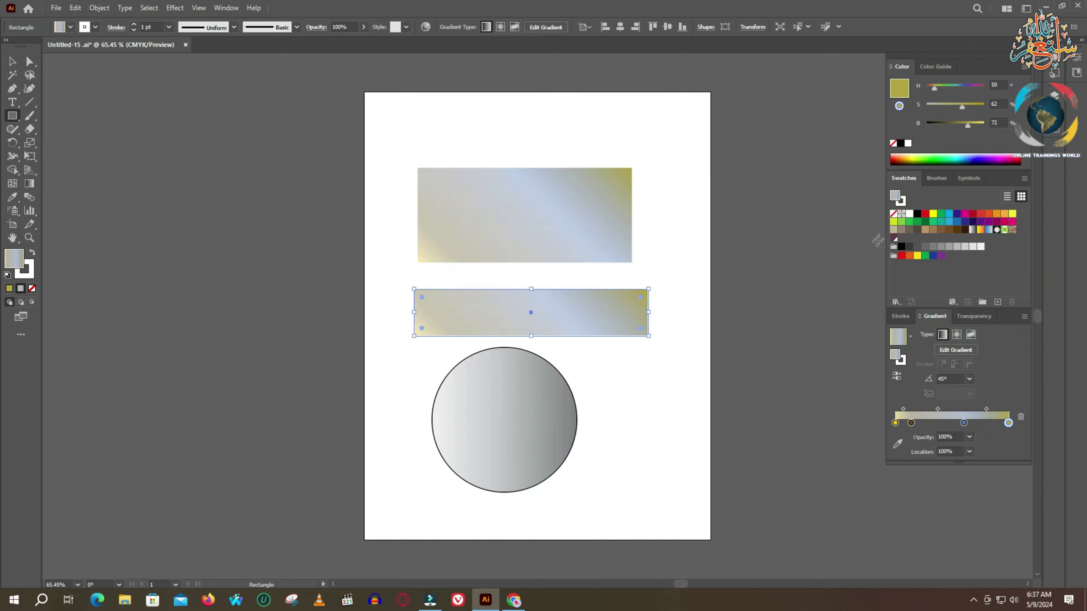
left_click_drag(948, 250, 584, 312)
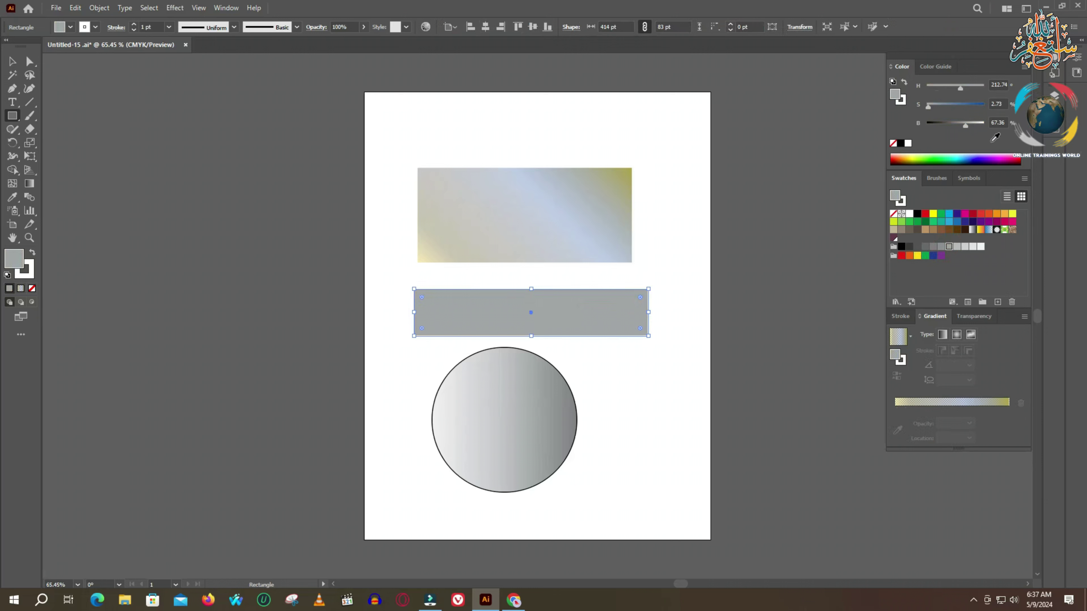
Step: Apply the linear gradient to the new rectangle and remove its two middle color stops
left_click(910, 401)
left_click_drag(911, 422, 913, 454)
left_click_drag(964, 422, 965, 489)
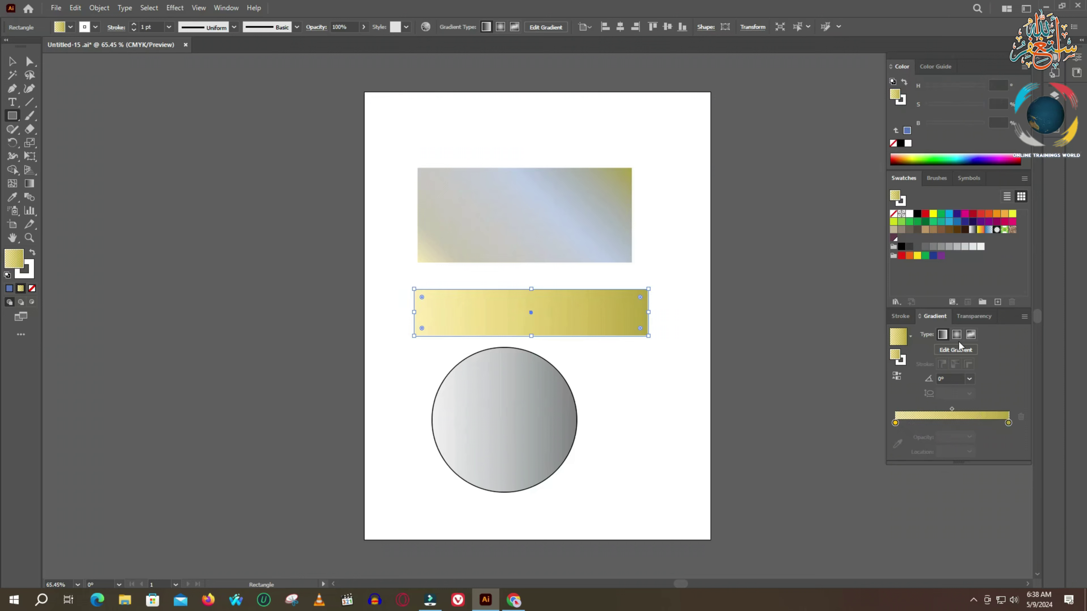
Step: Change the new rectangle's fill to a freeform gradient and move its lower-left color stop slightly upward
left_click(972, 335)
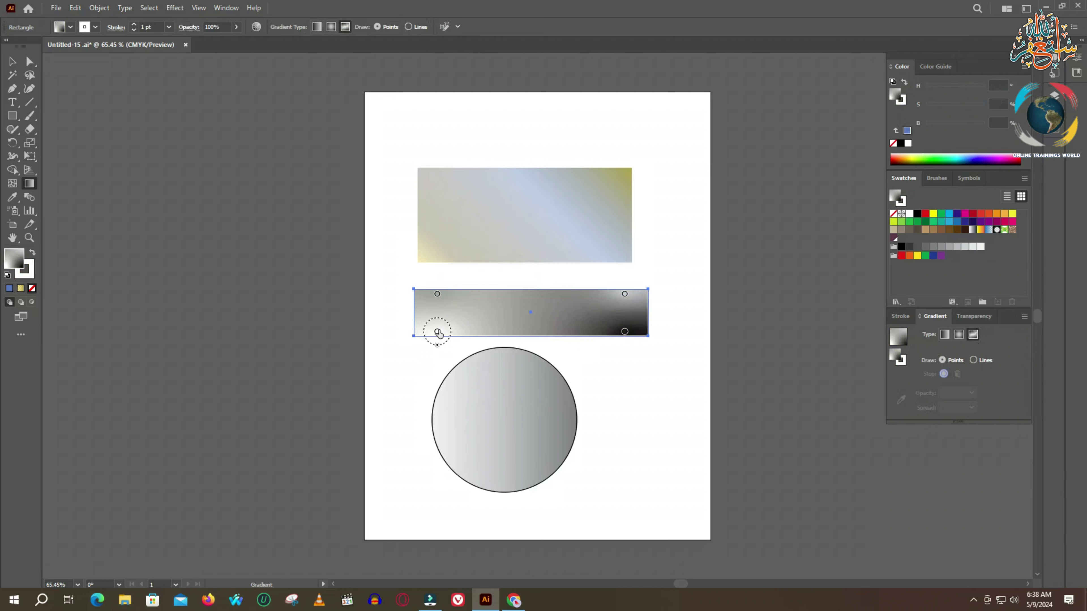
left_click_drag(438, 333, 442, 317)
Step: Move the first rectangle off the artboard to its left and enlarge the freeform-gradient rectangle to about 414 by 198 pt in its place
key("v")
left_click_drag(521, 203, 185, 194)
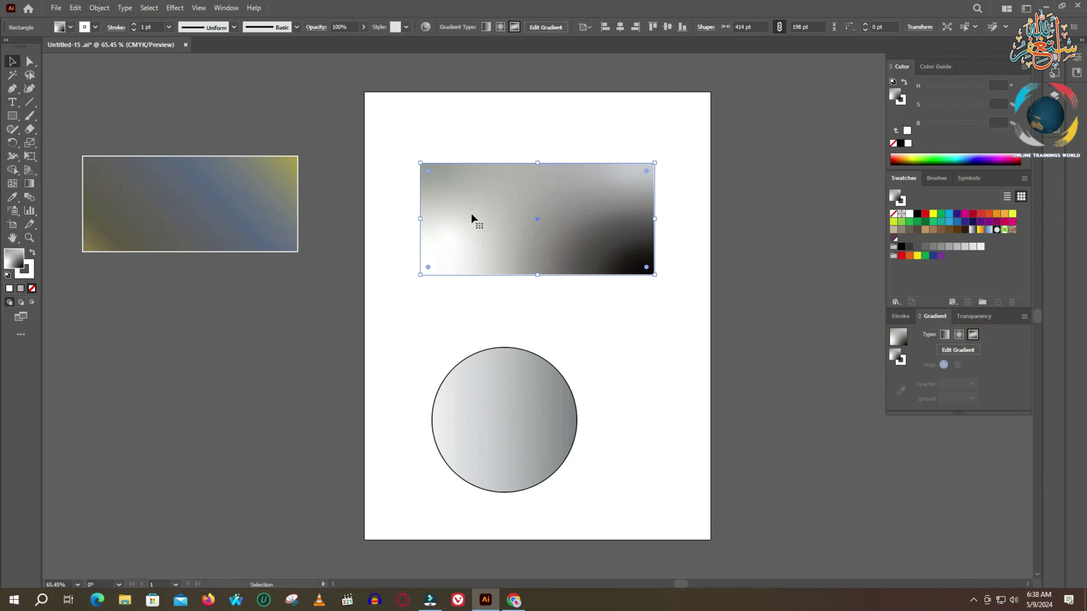
Step: Set the spread of the freeform gradient's upper-right stop to 100% and move the stop slightly inward
left_click(29, 184)
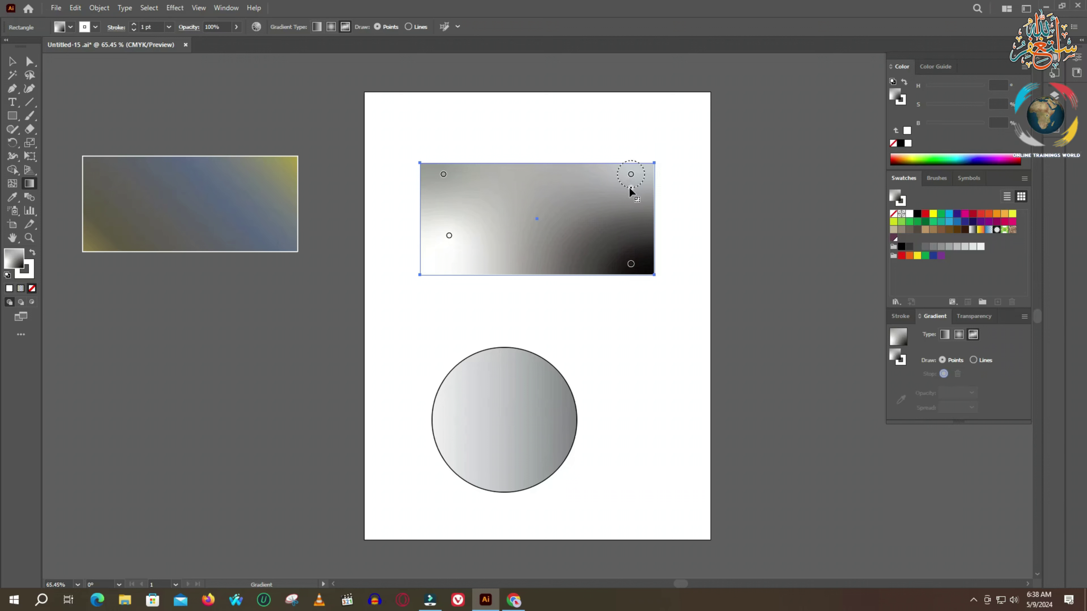
left_click_drag(630, 189, 625, 195)
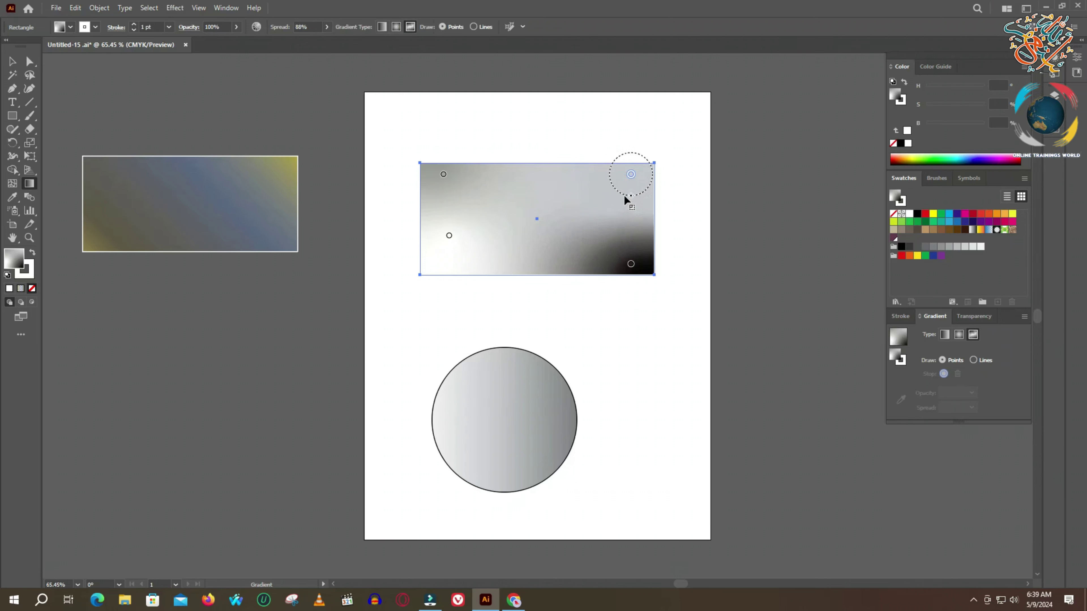
left_click_drag(623, 193, 623, 195)
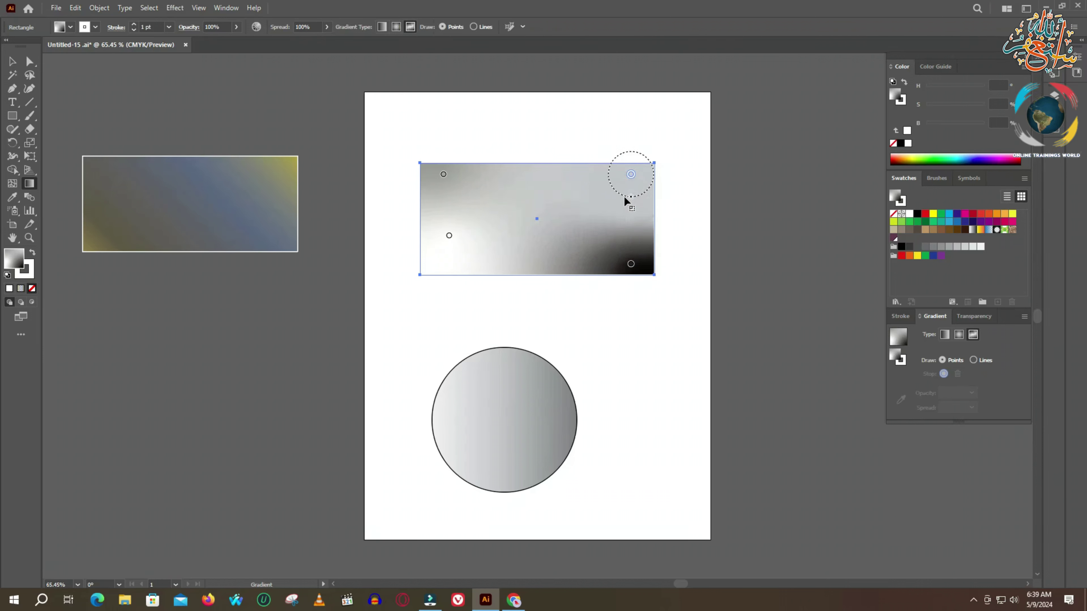
left_click(631, 175)
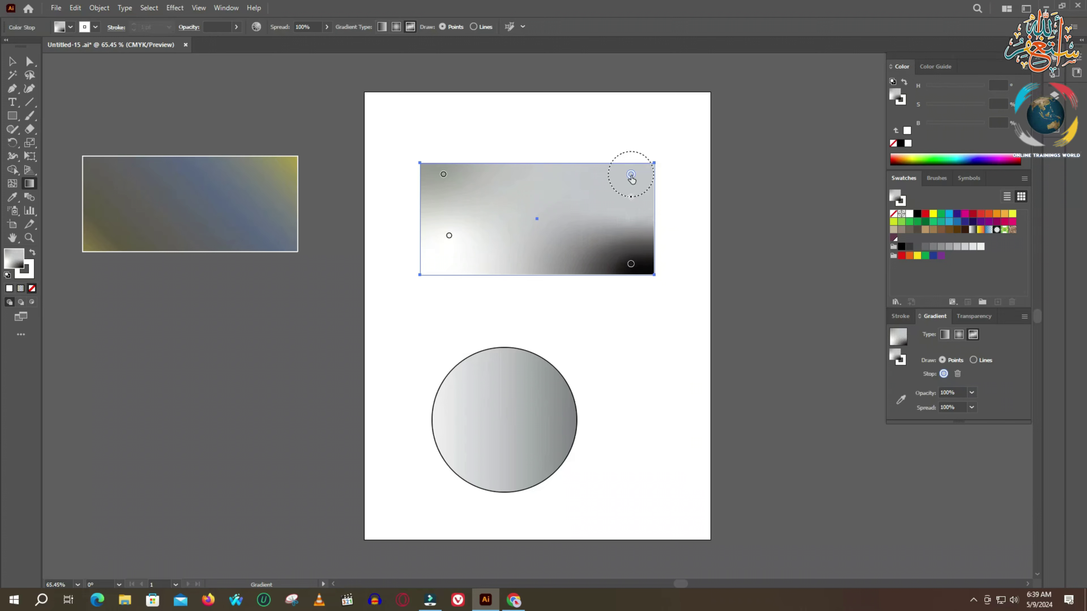
left_click(631, 175)
left_click_drag(631, 175, 619, 188)
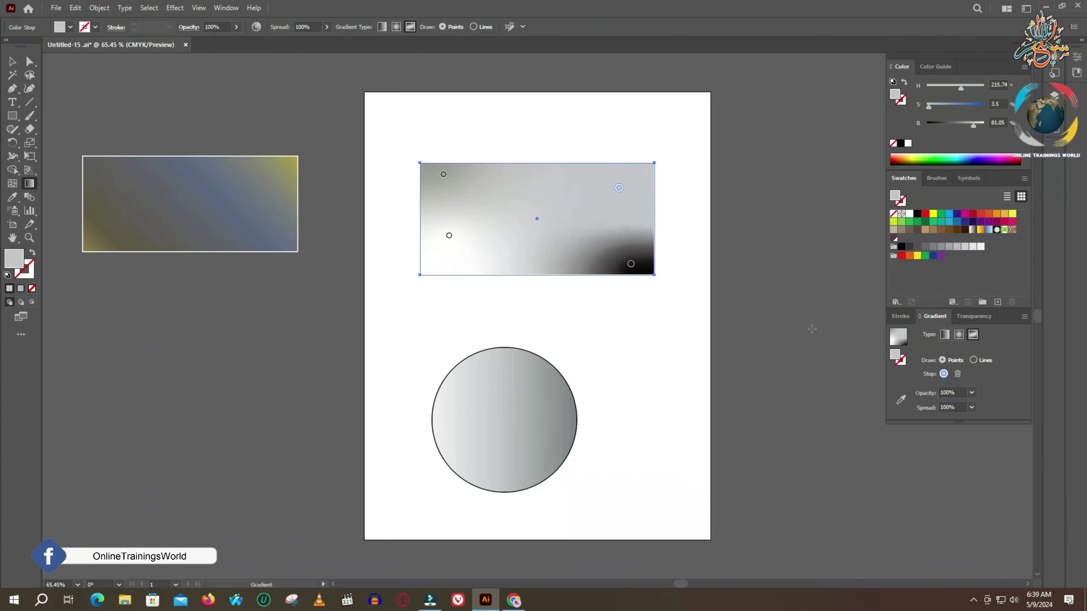
Step: Try the Lines drawing mode for the rectangle's freeform gradient
left_click(974, 360)
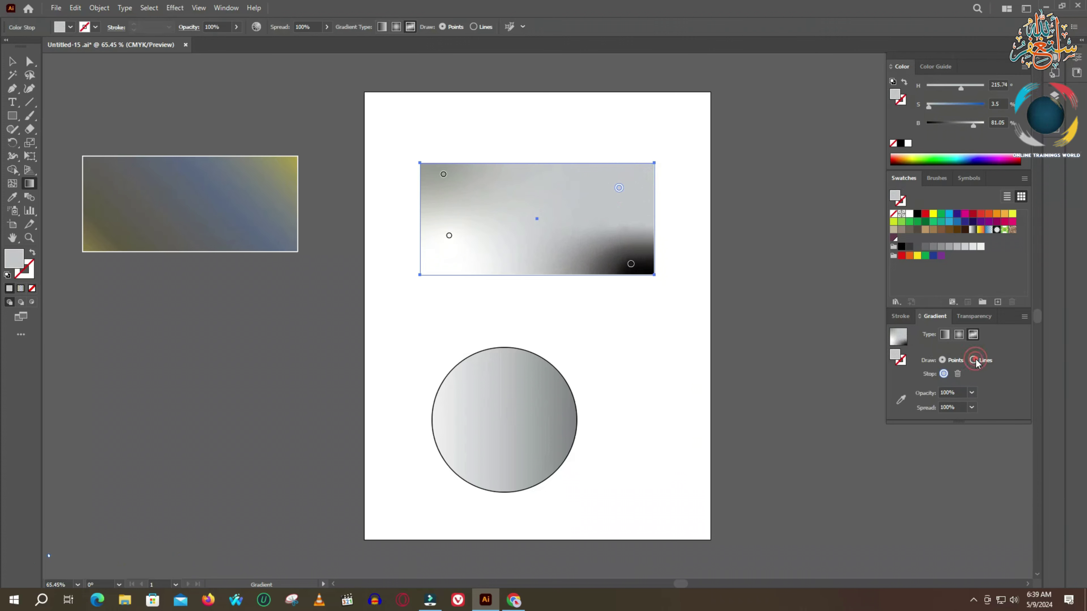
left_click(507, 144)
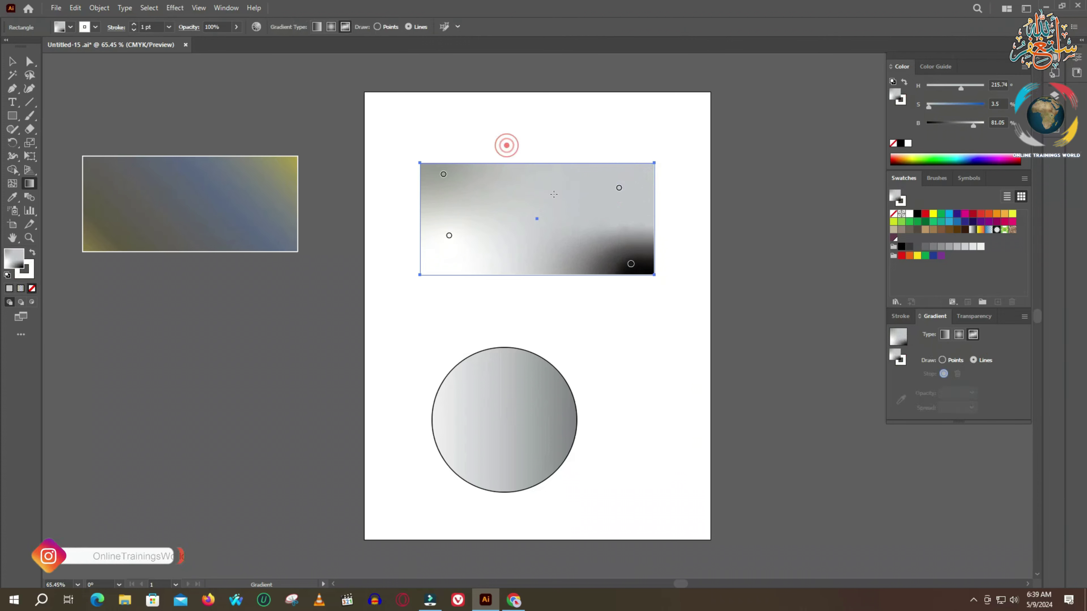
Step: In Points mode, shift the black lower-right stop slightly up and outward, and set the white lower-left stop's spread to 0%
left_click(449, 236)
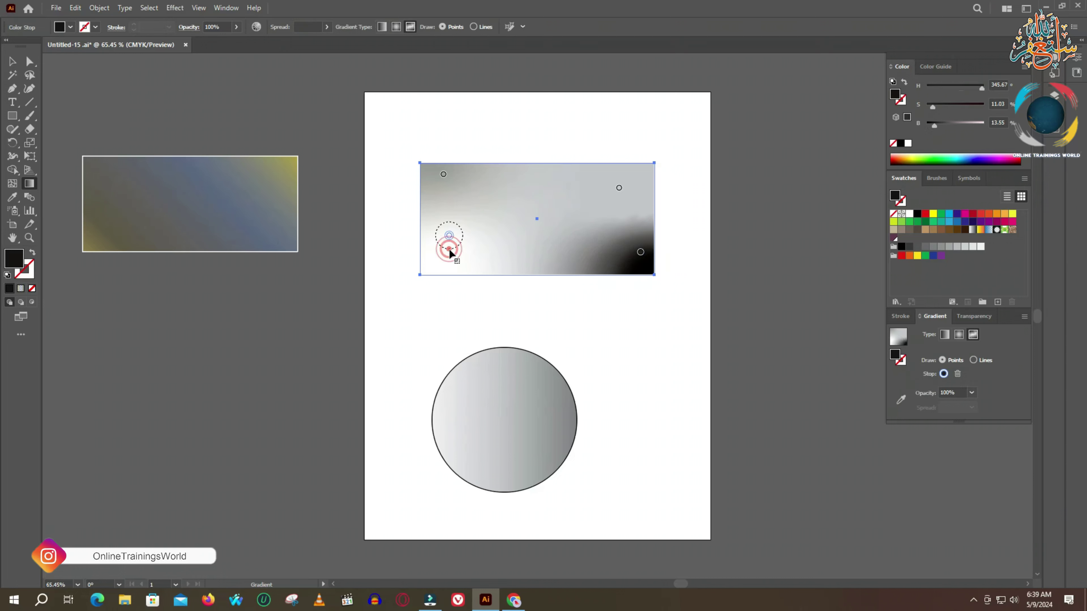
left_click_drag(456, 257, 455, 246)
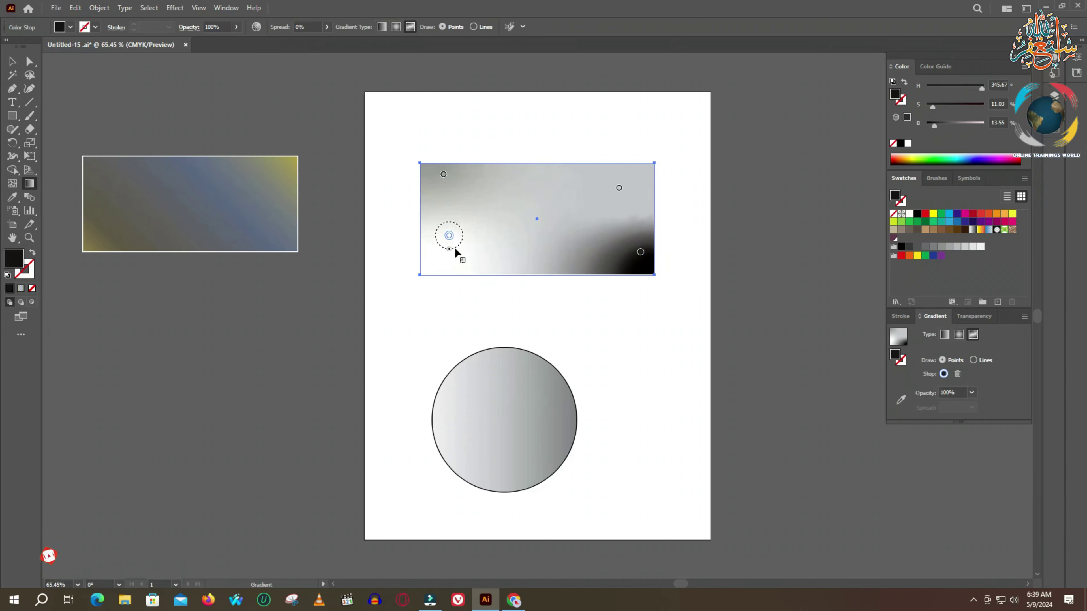
Step: Try recoloring the freeform gradient's lower-left stop with the HSB sliders and with an orange-red swatch
left_click_drag(935, 127, 944, 105)
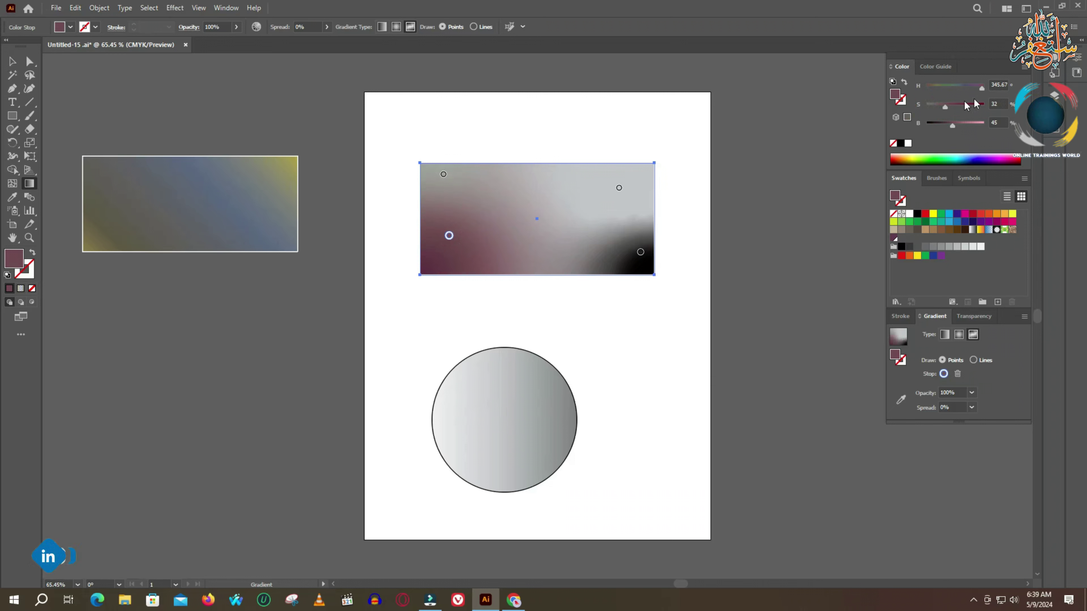
left_click_drag(981, 88, 936, 88)
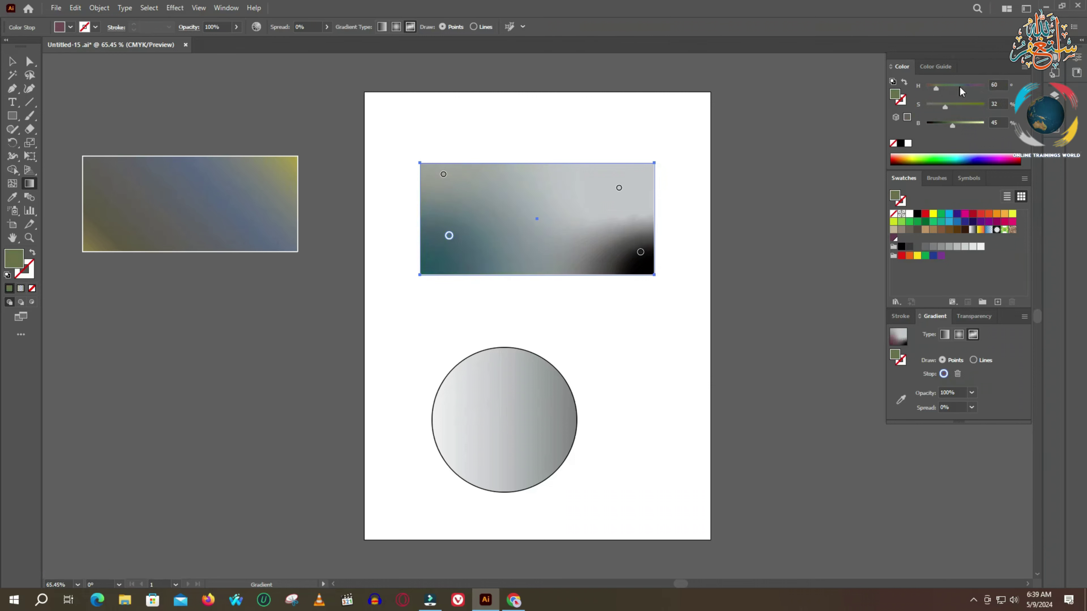
left_click(989, 213)
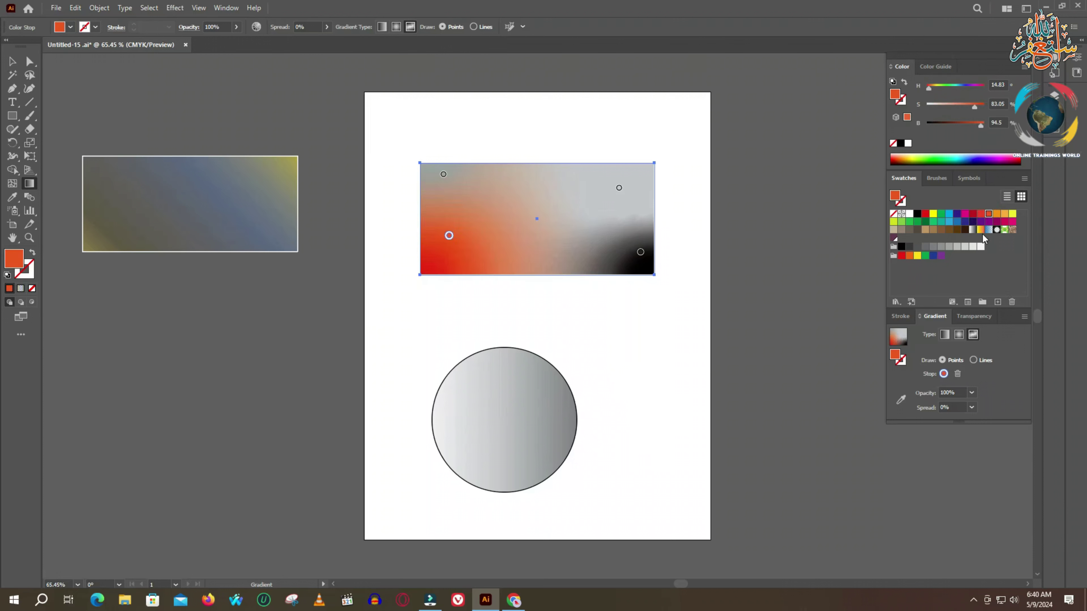
Step: Color the lower-left stop with the green swatch and adjust it to hue 142, saturation 45% and brightness 95%
left_click(941, 215)
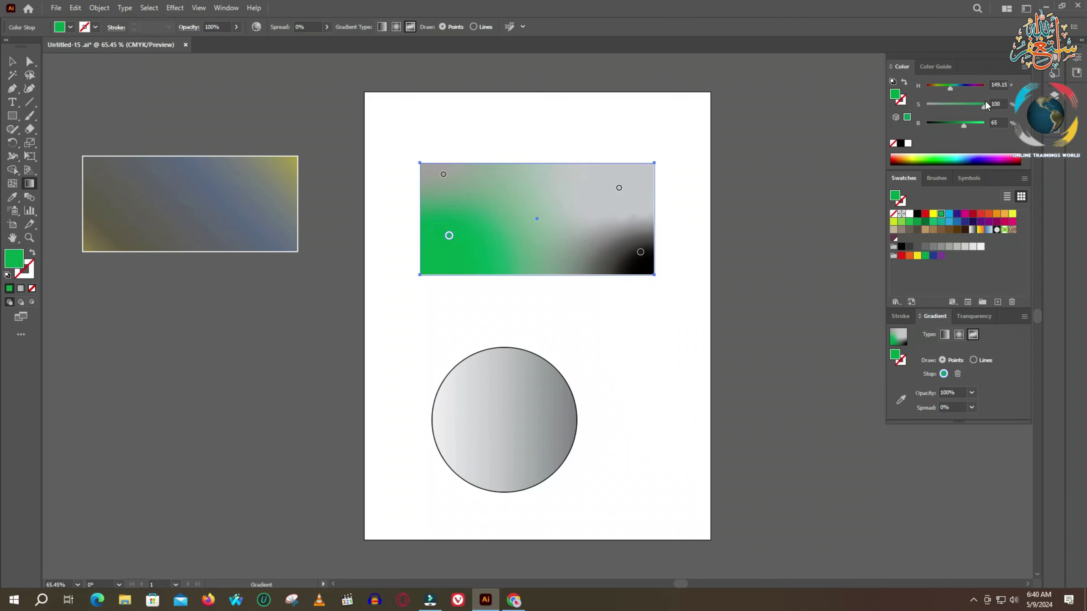
left_click_drag(961, 107, 981, 124)
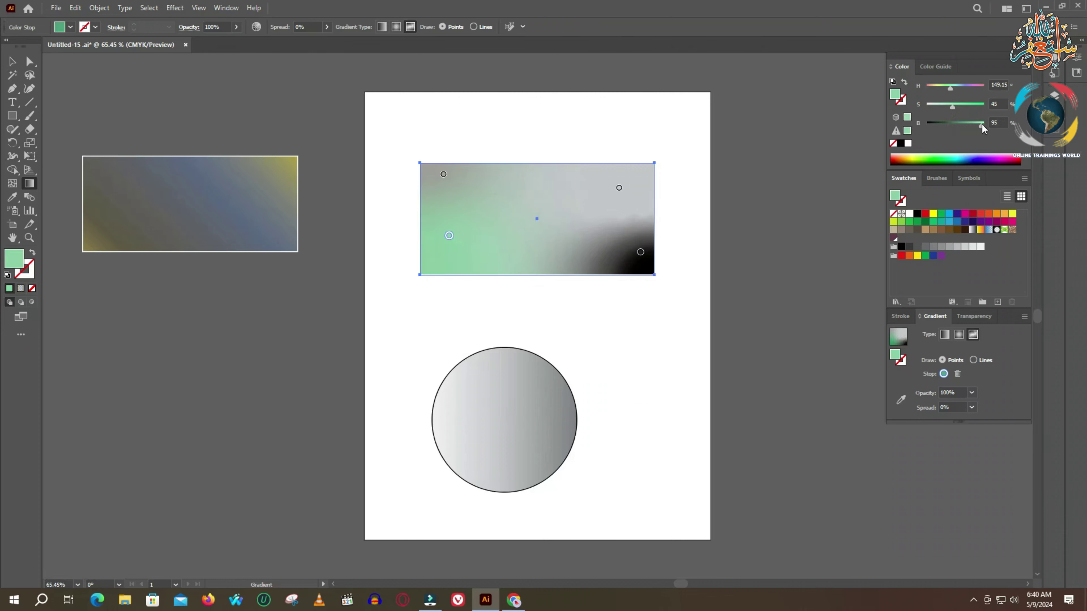
left_click(948, 89)
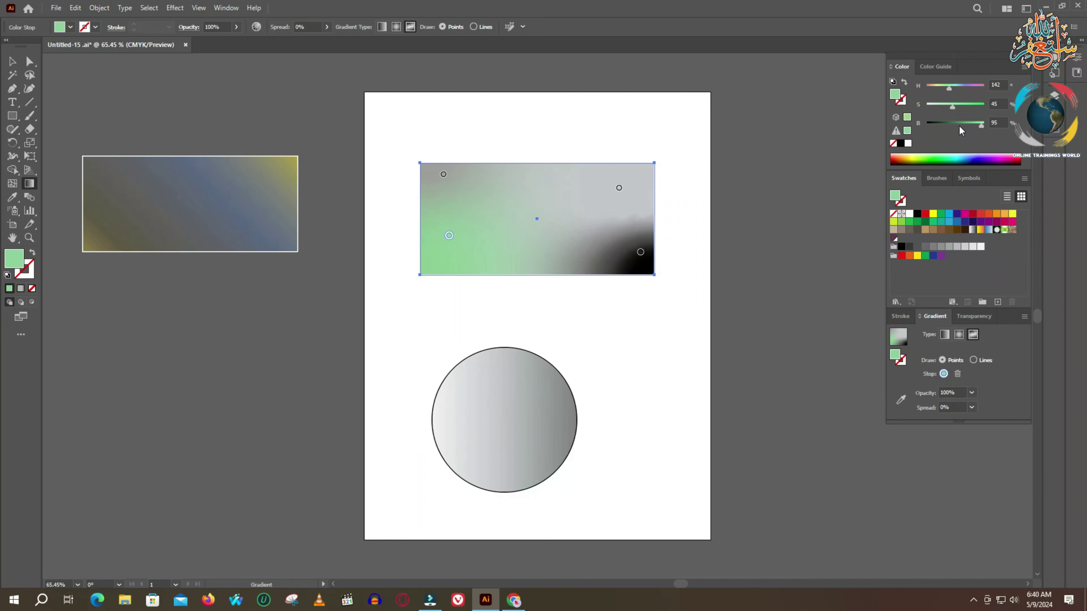
Step: Change the rectangle's gradient type from freeform to linear
left_click(685, 340)
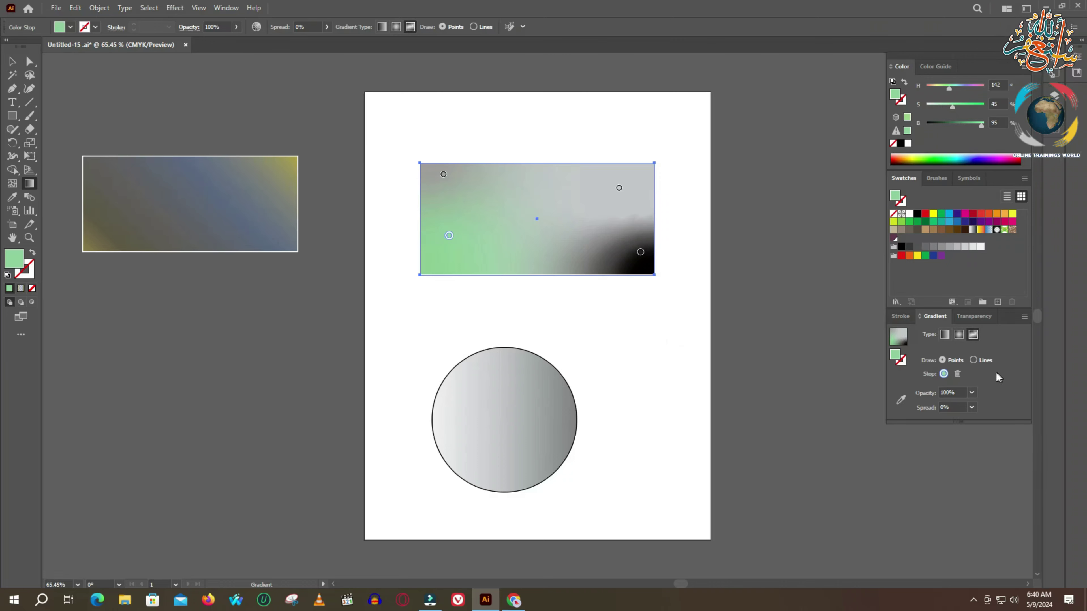
left_click(946, 337)
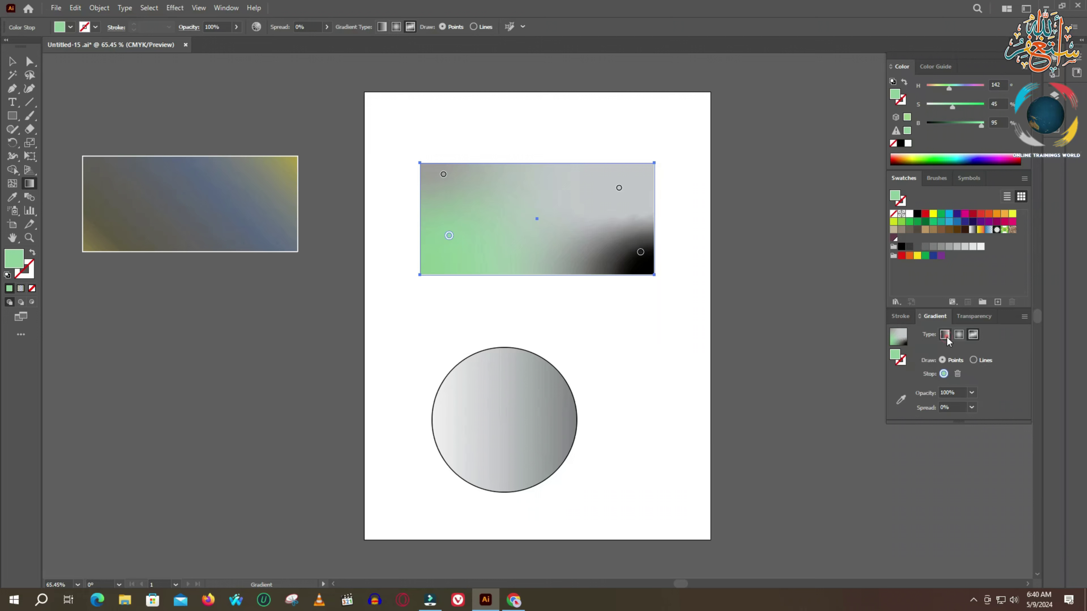